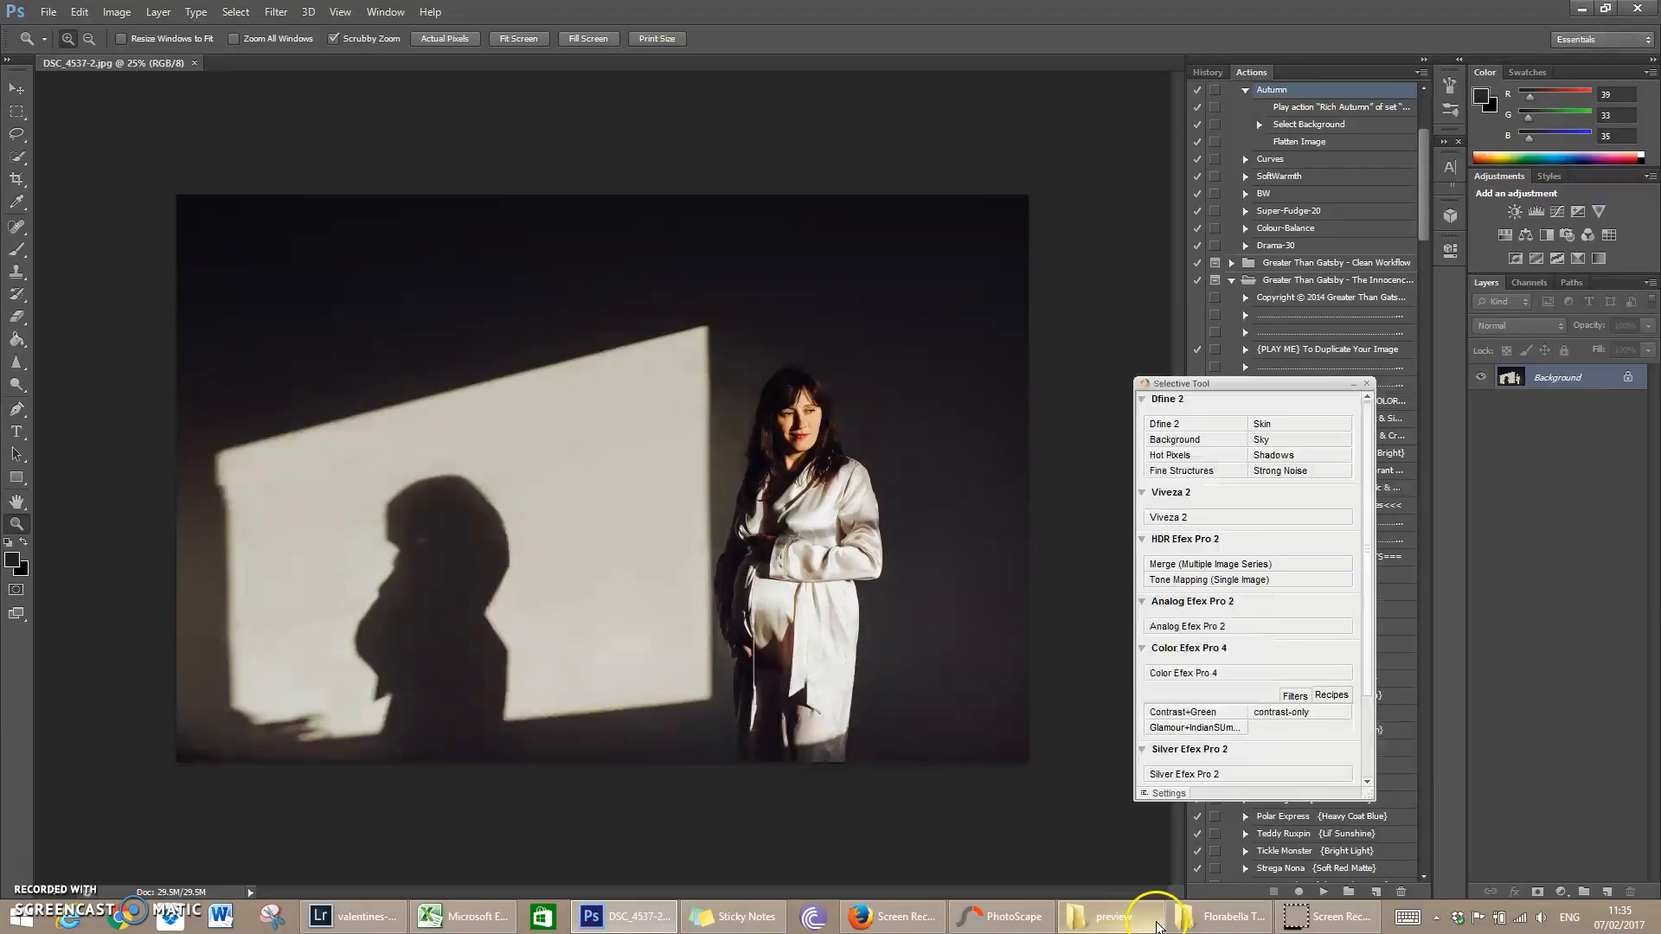
Step: Switch to the Florabella Textures 2 folder and preview the Artiste and Raw Sugar textures full size
mouse_move(1229, 926)
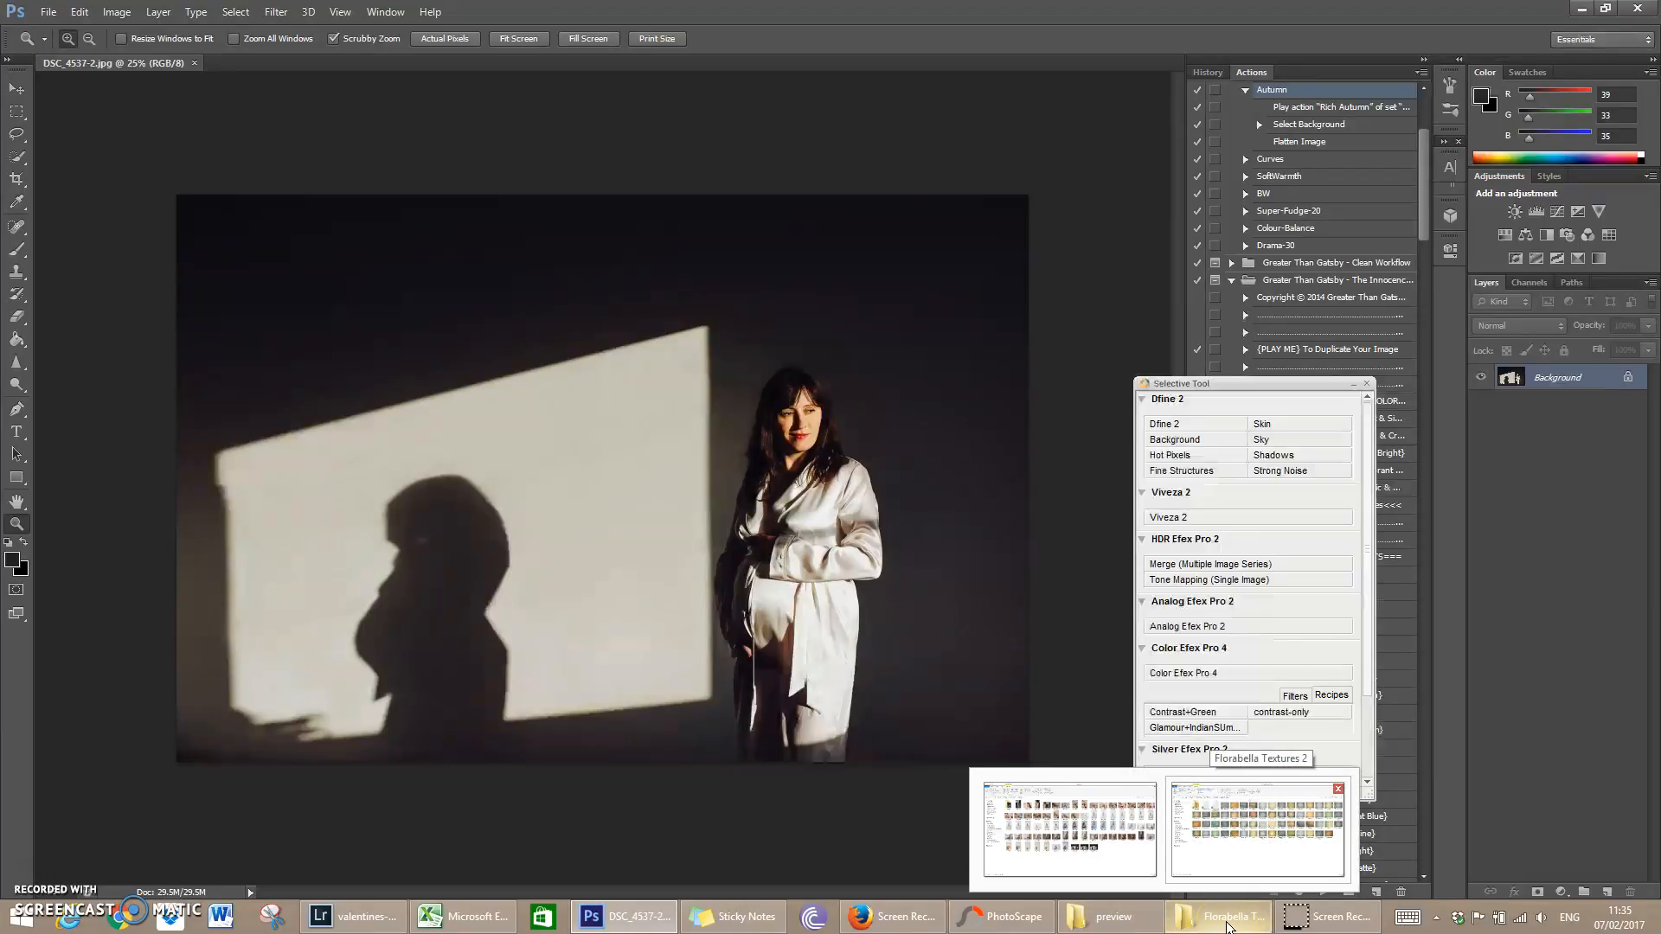
click(1256, 828)
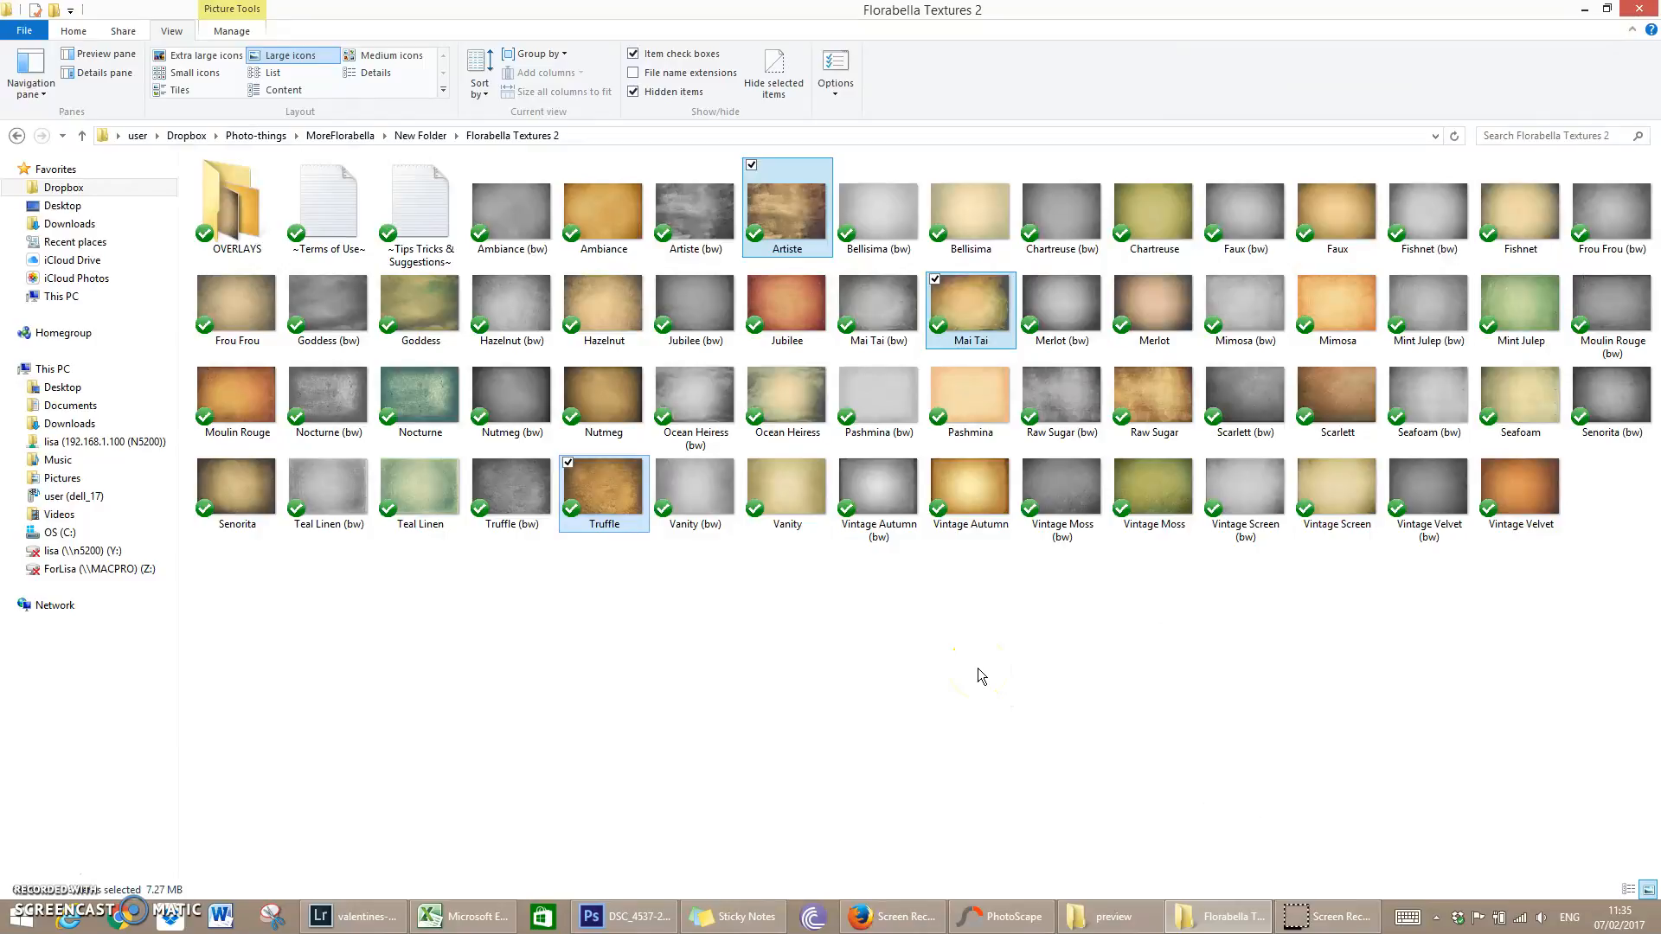
click(557, 666)
double_click(794, 203)
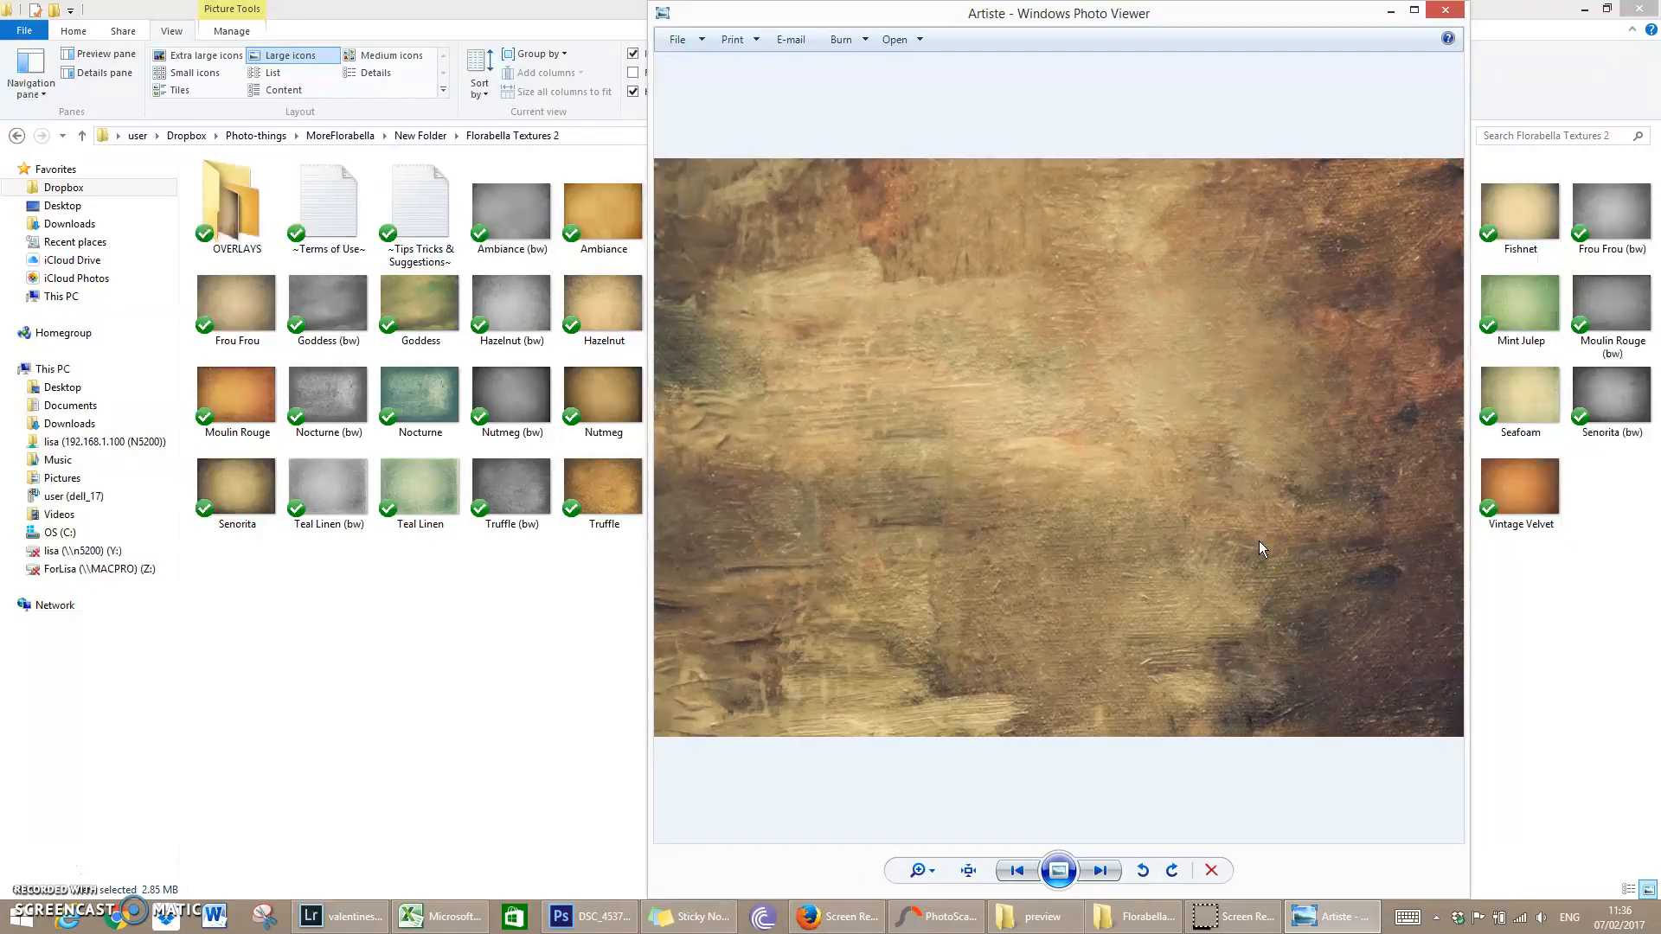
click(1459, 15)
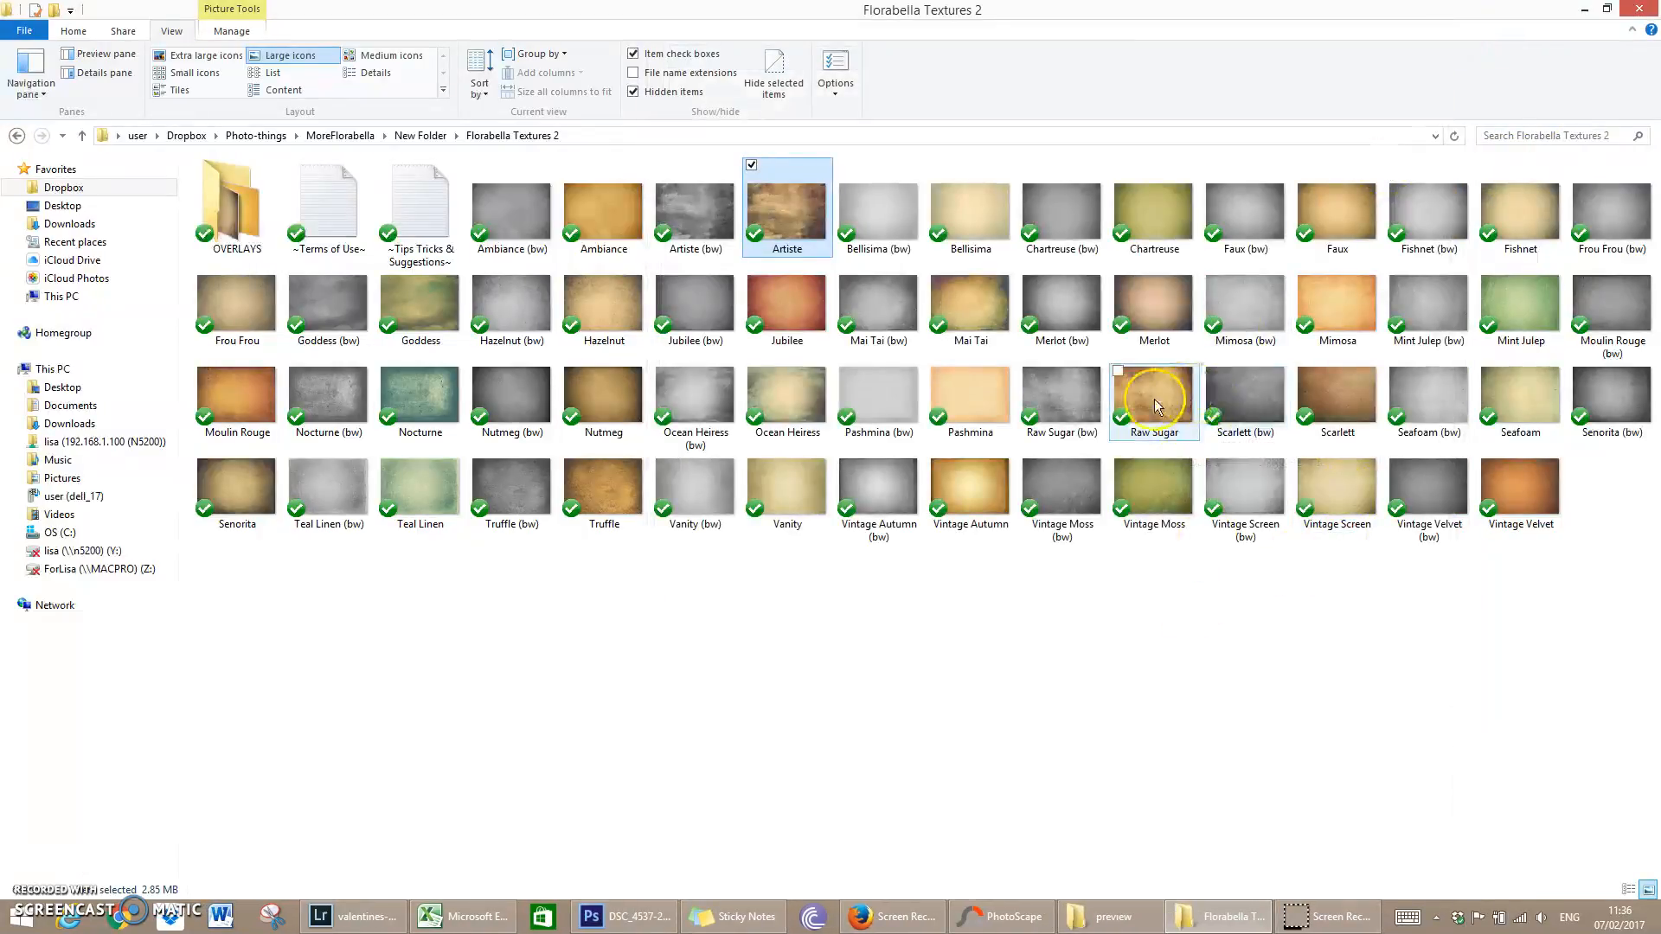
double_click(1187, 430)
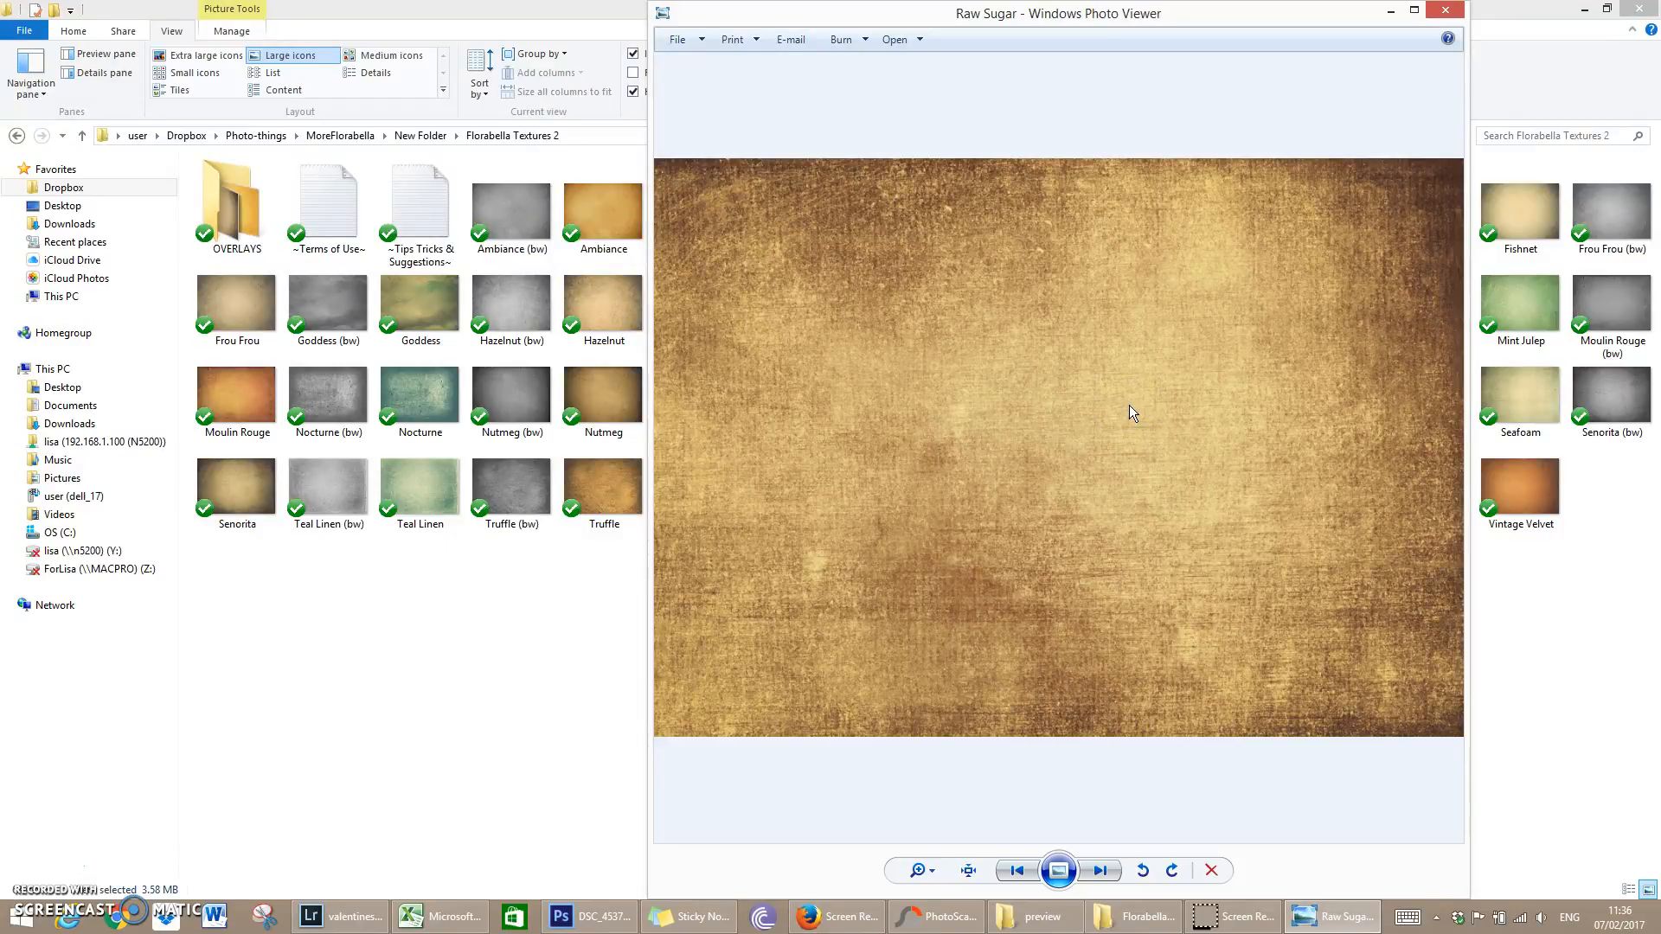
click(1445, 10)
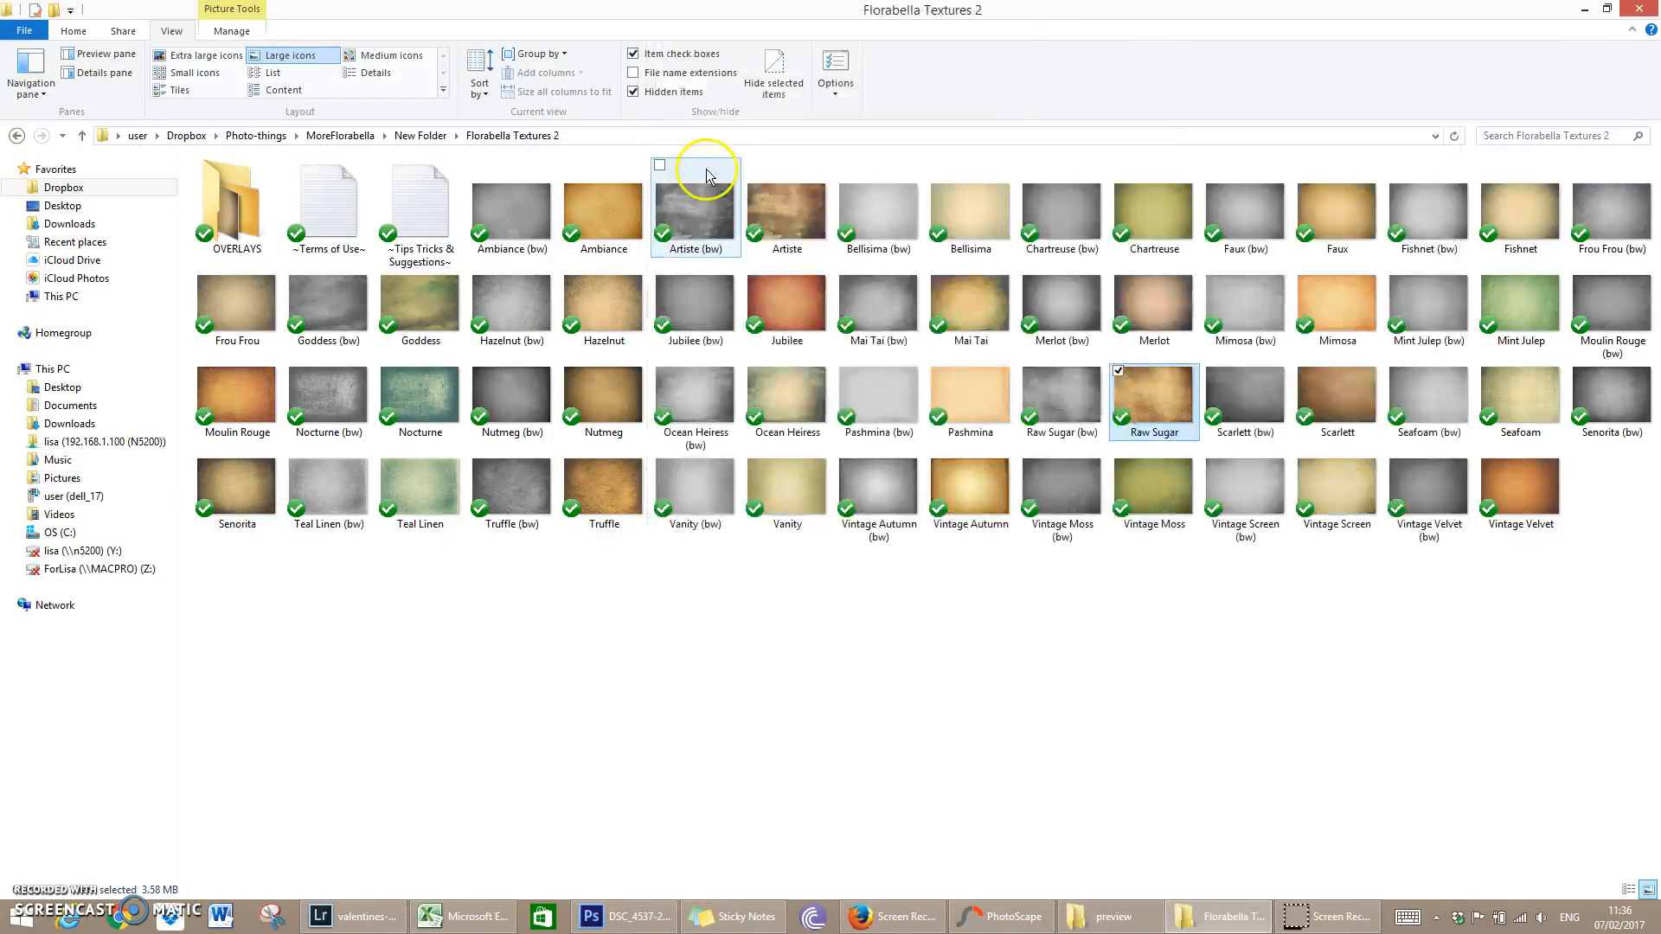
Step: Select the Artiste, Raw Sugar and Nocturne colour textures and open them in Photoshop as separate documents
click(800, 208)
ctrl+click(1176, 415)
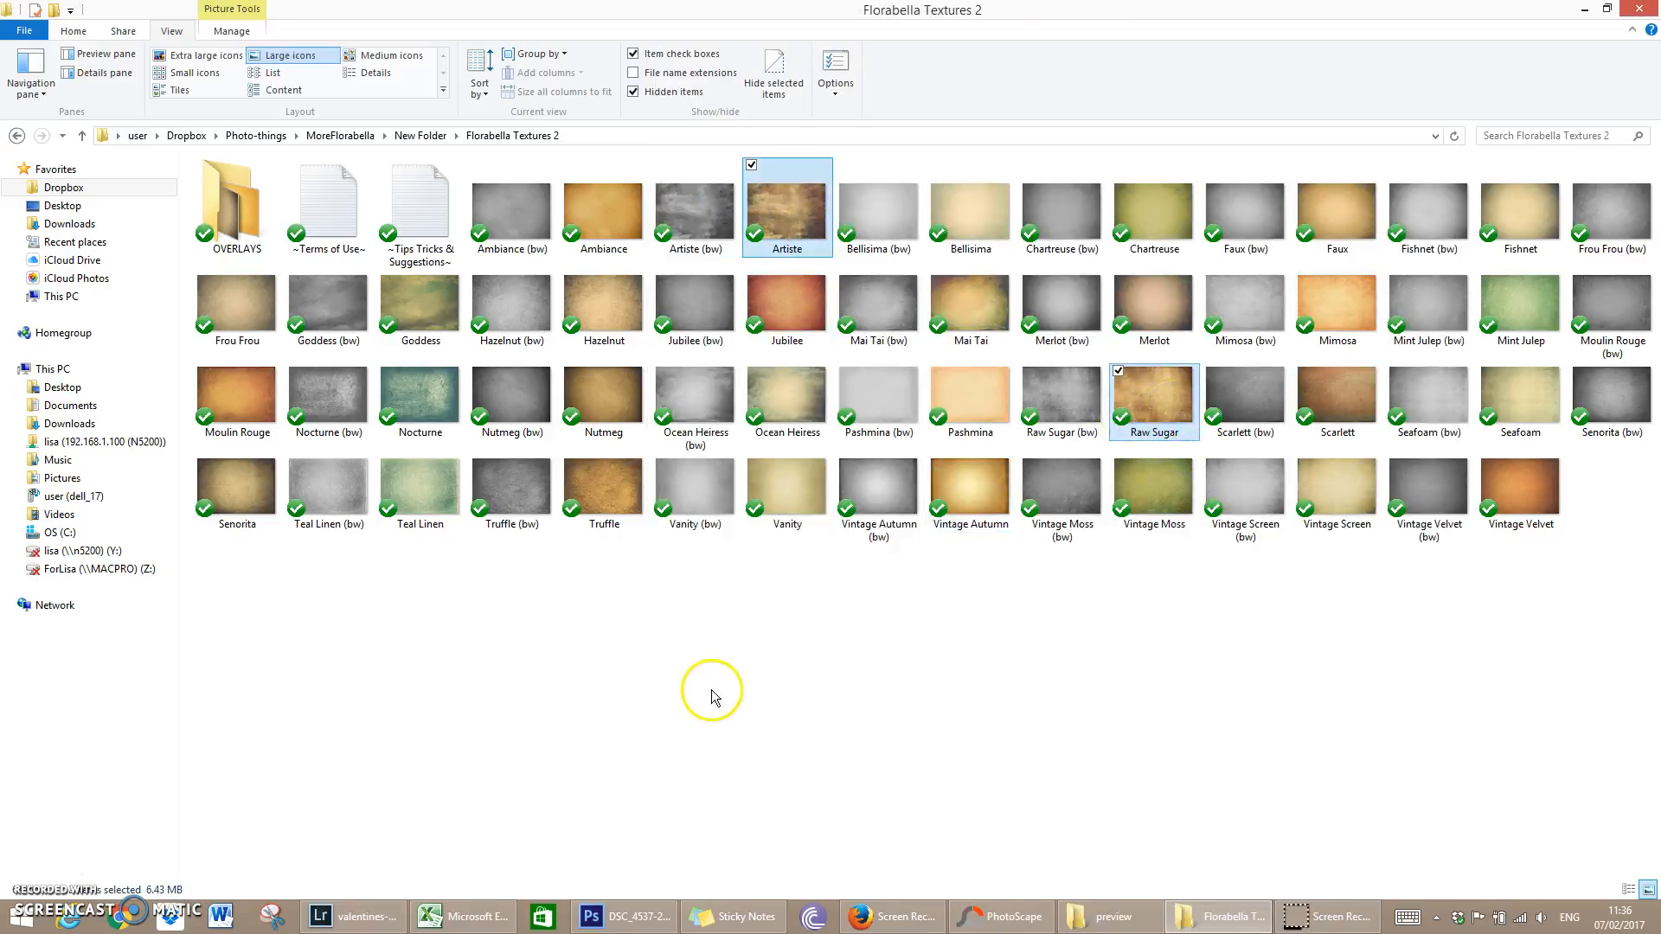
ctrl+click(427, 417)
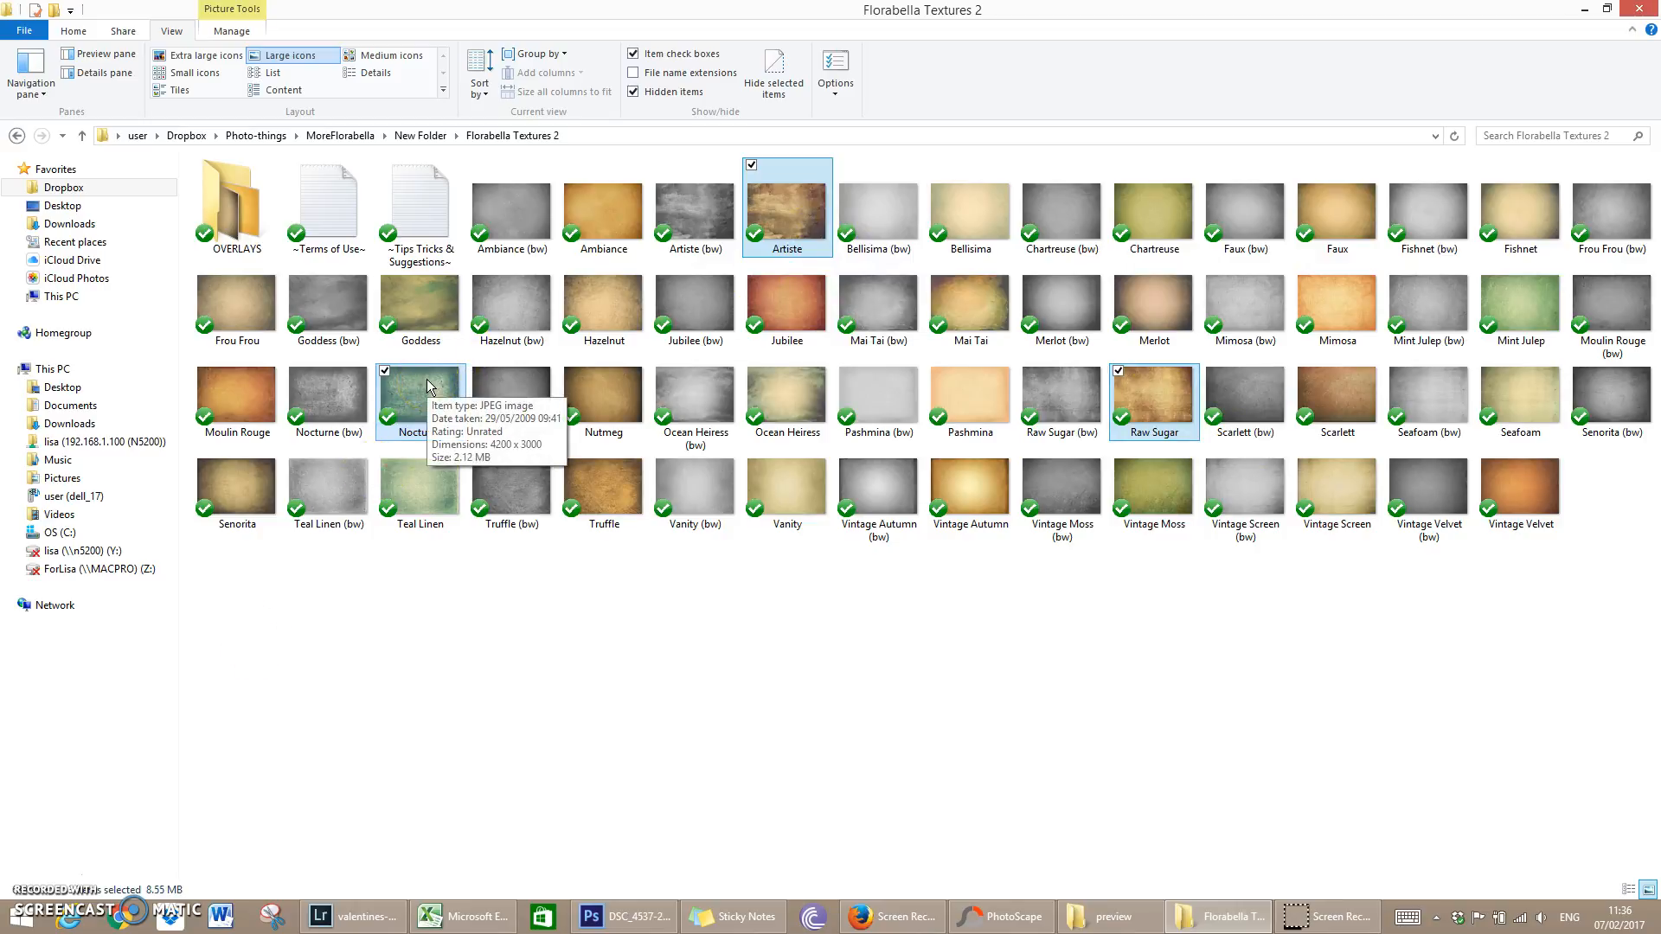
drag(408, 403, 631, 917)
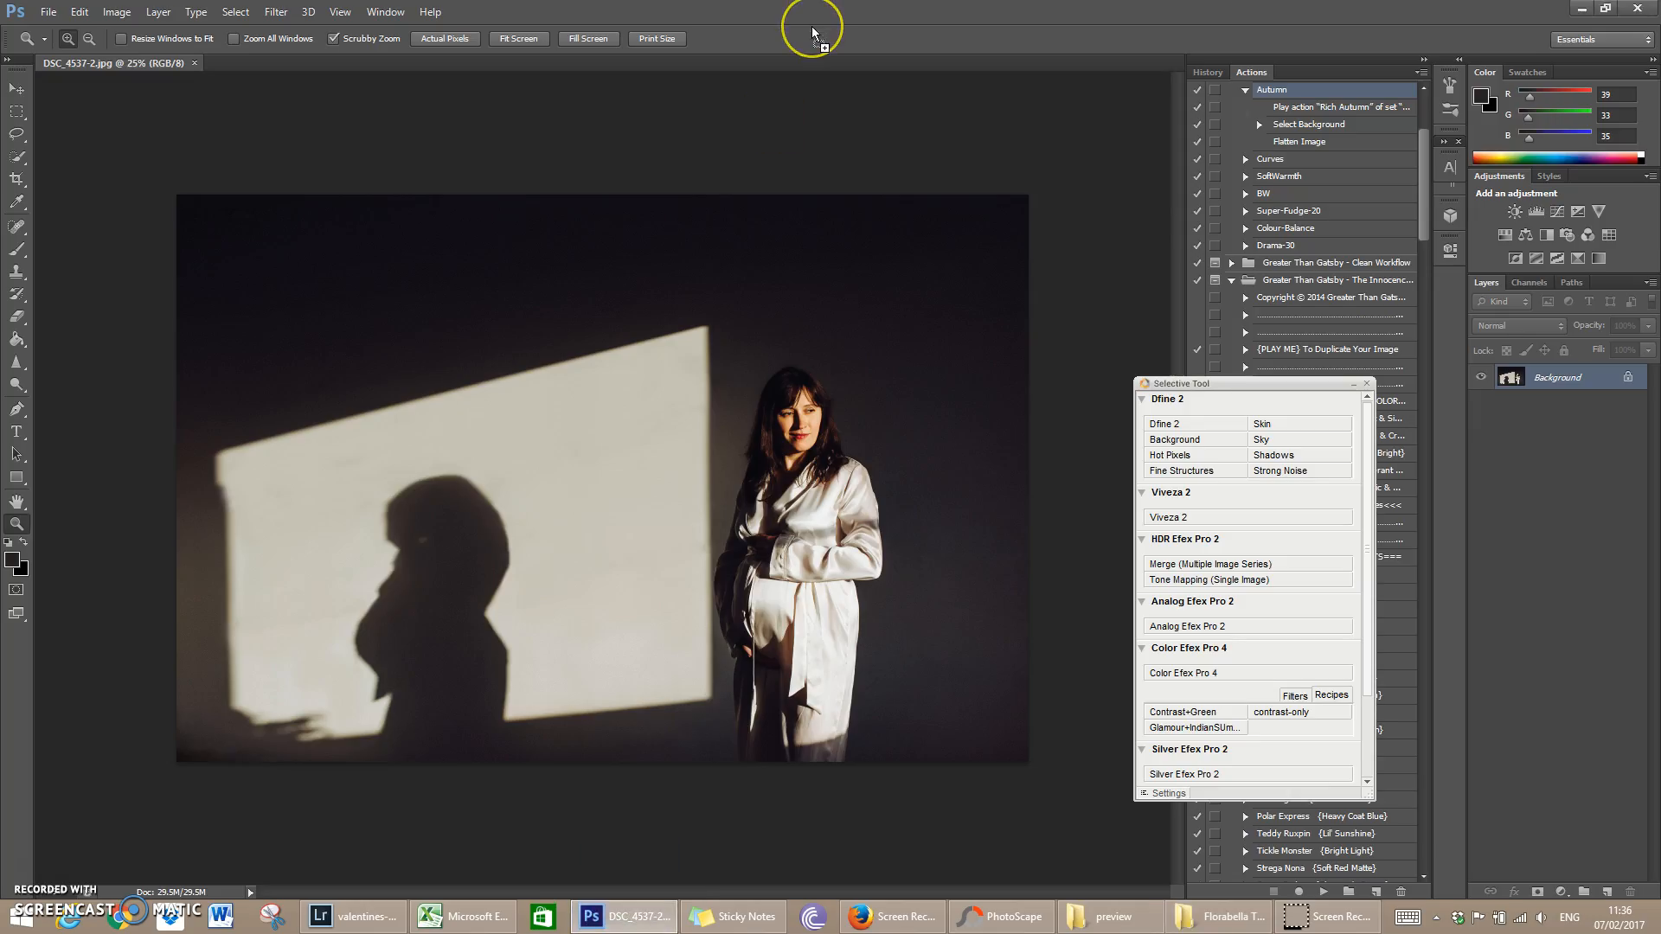
drag(812, 26, 812, 26)
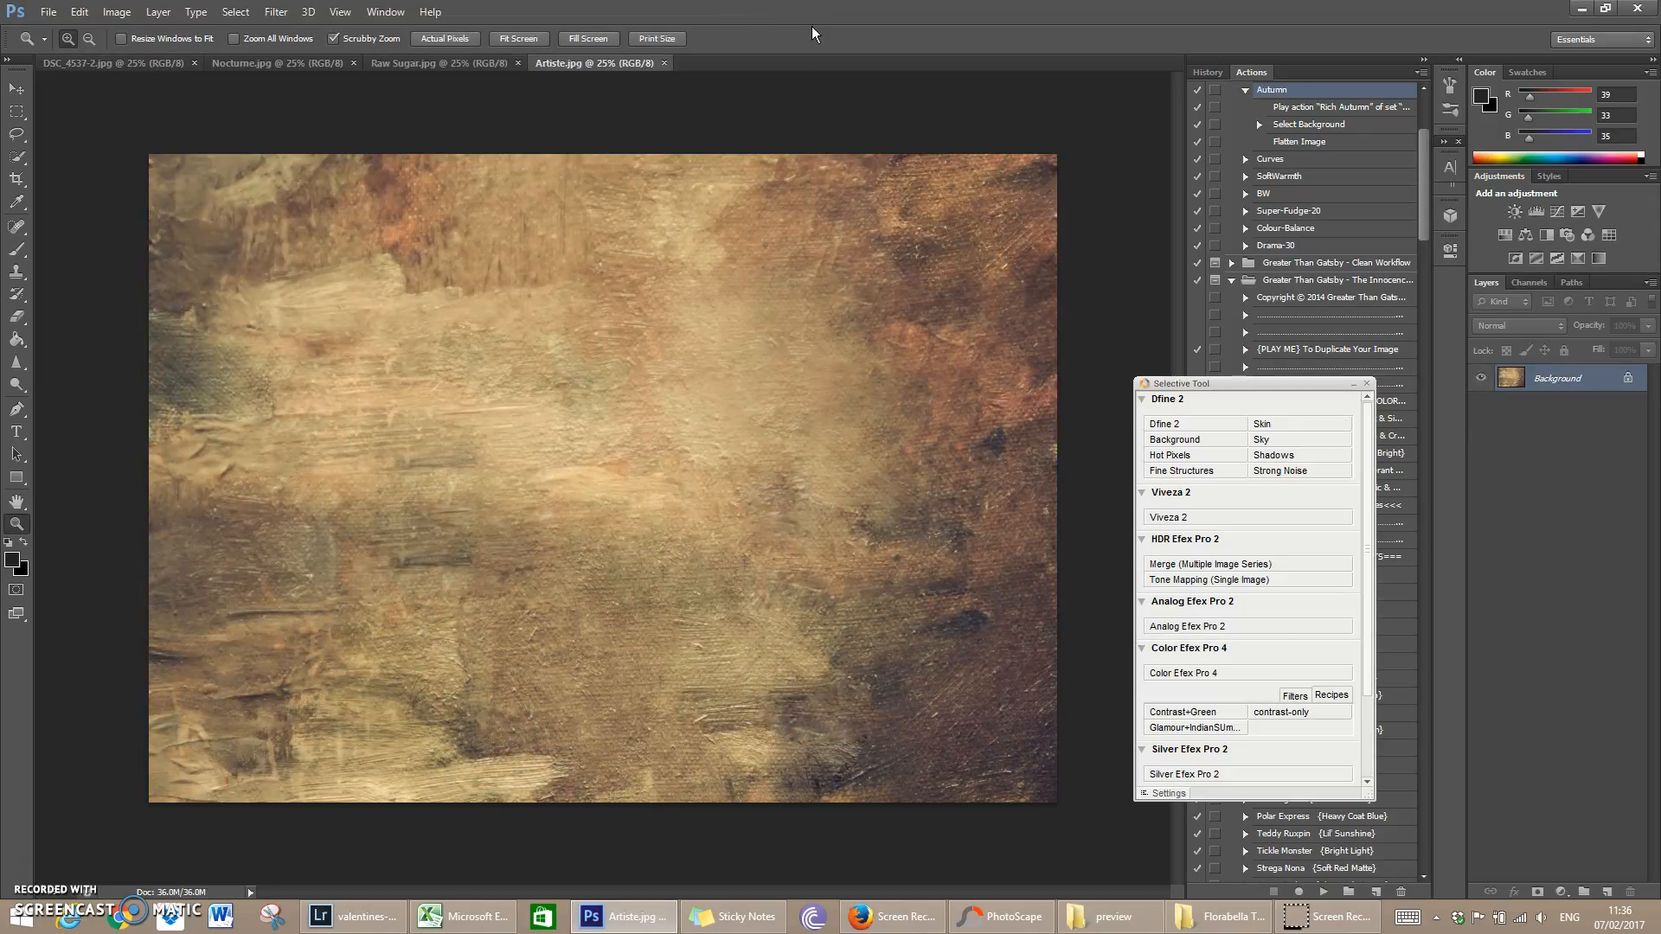
Step: Copy the whole Artiste texture onto the DSC_4537-2.jpg photo as a new layer covering it, and compare with the layer hidden and shown
click(101, 63)
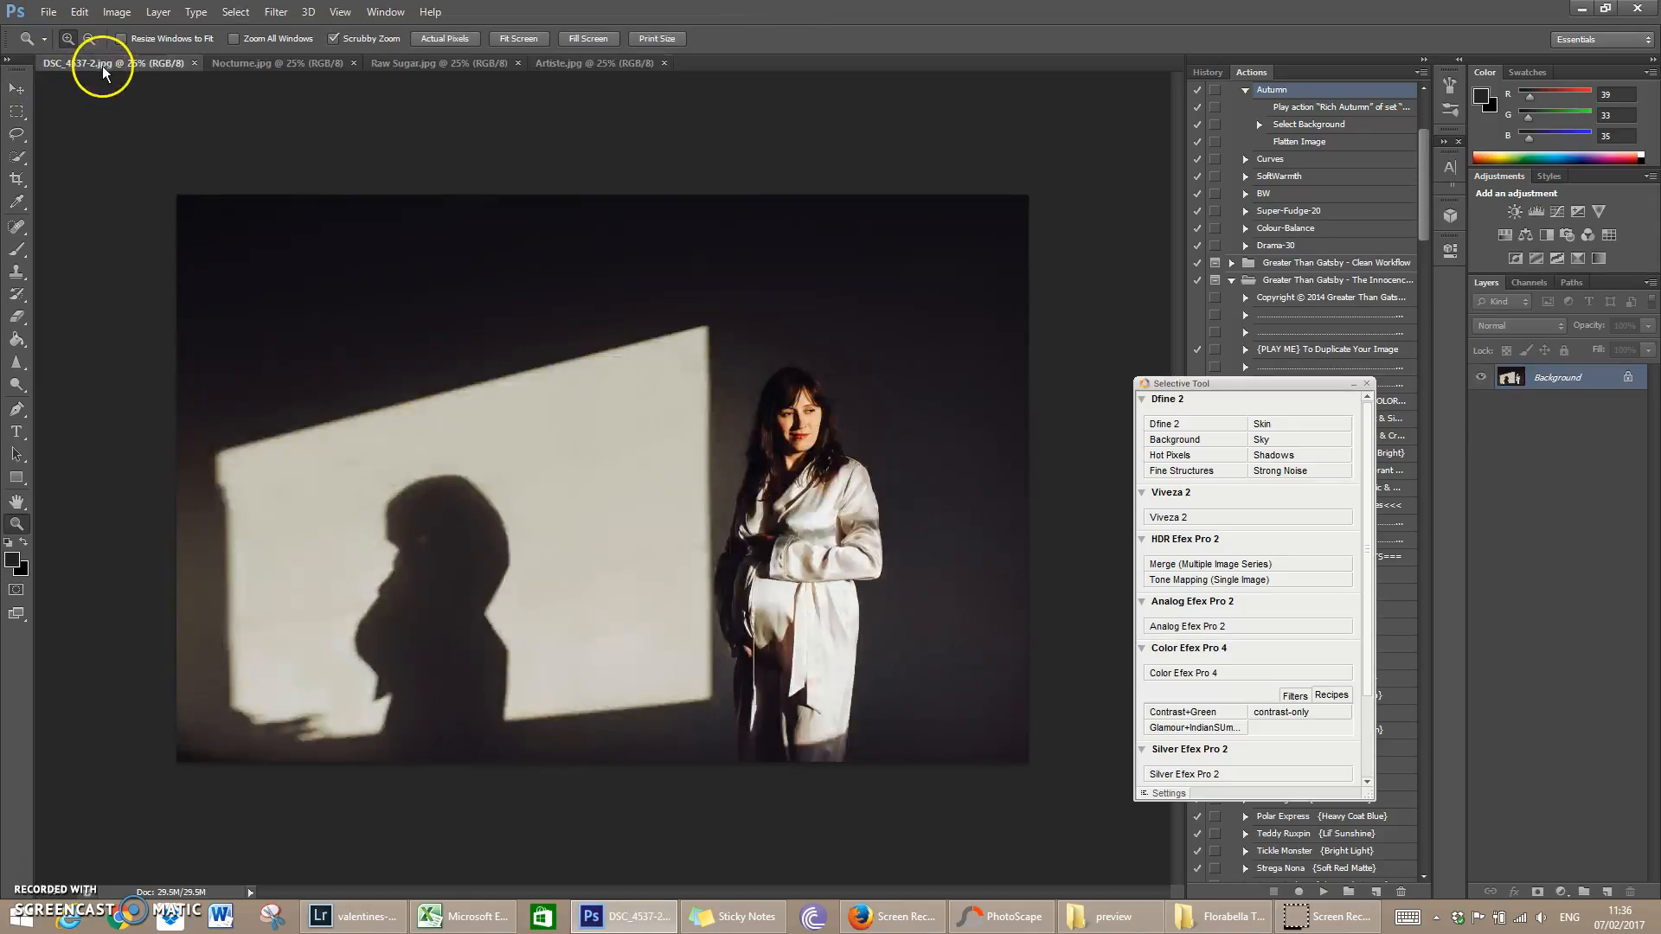
click(594, 65)
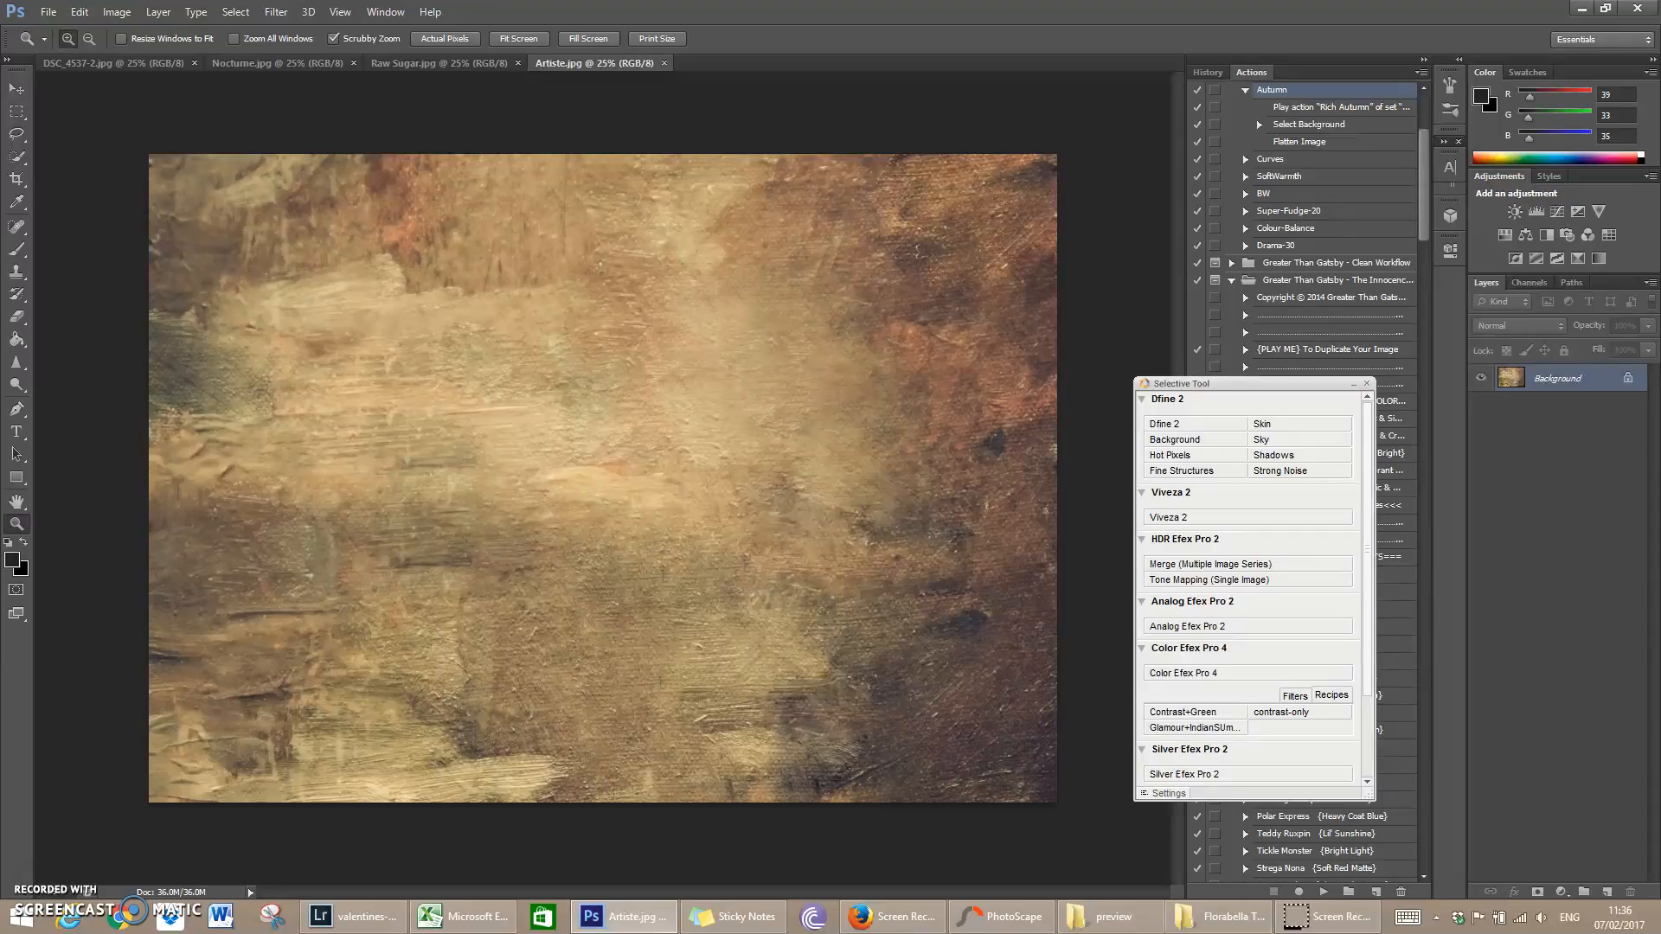
key(ctrl+a)
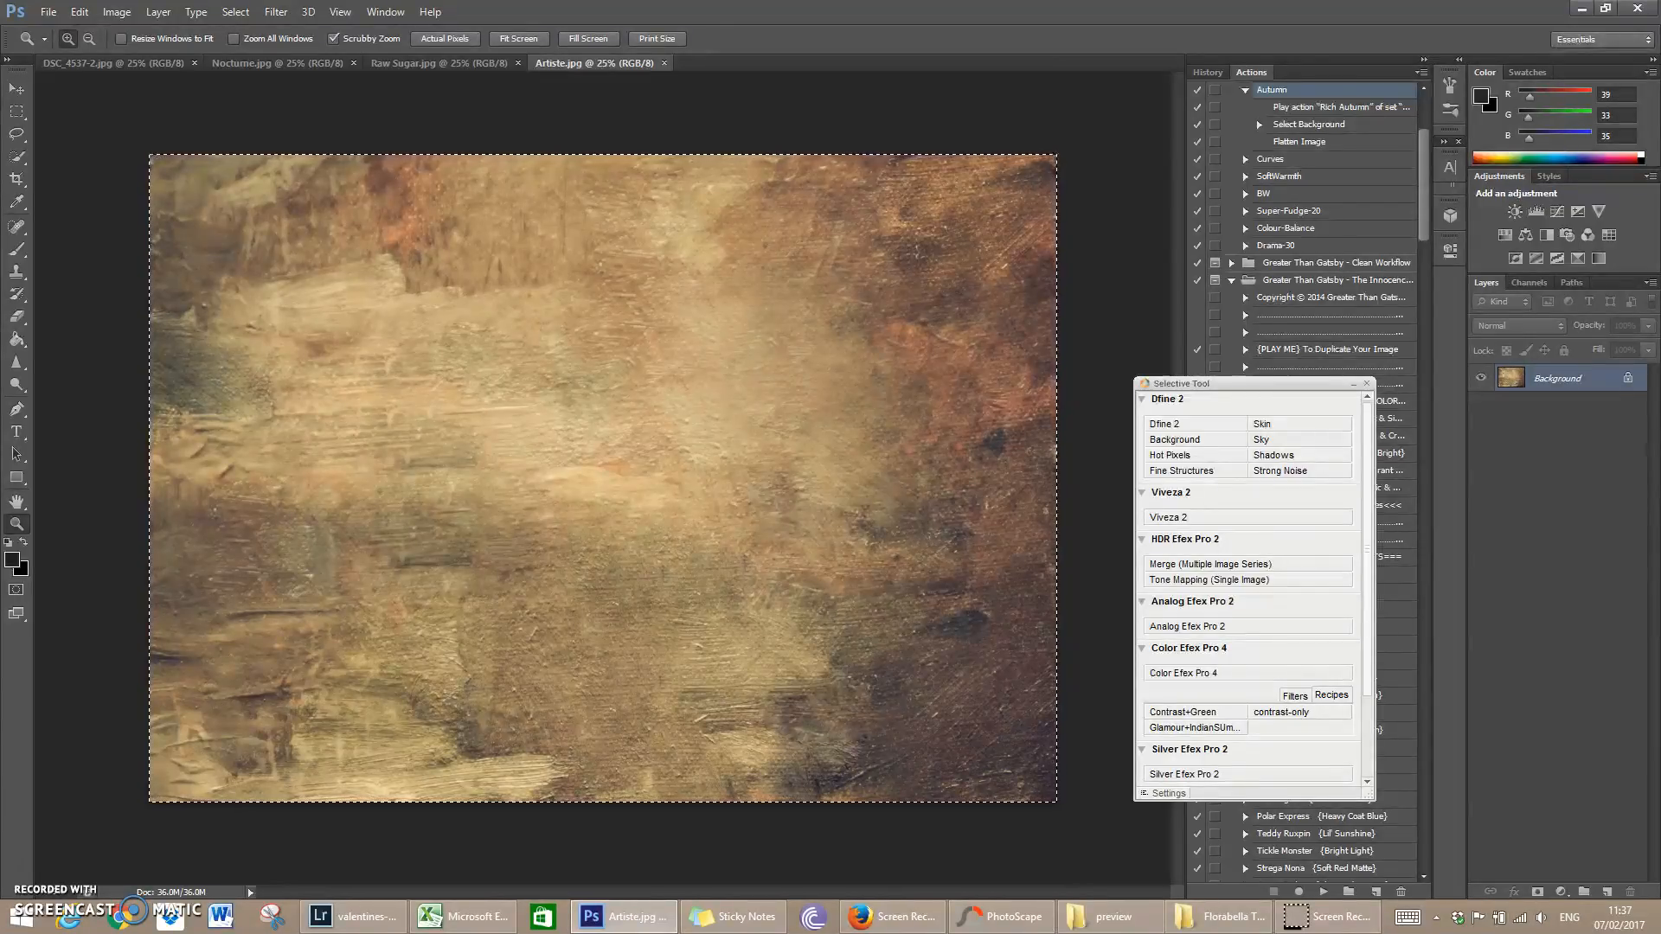
click(130, 65)
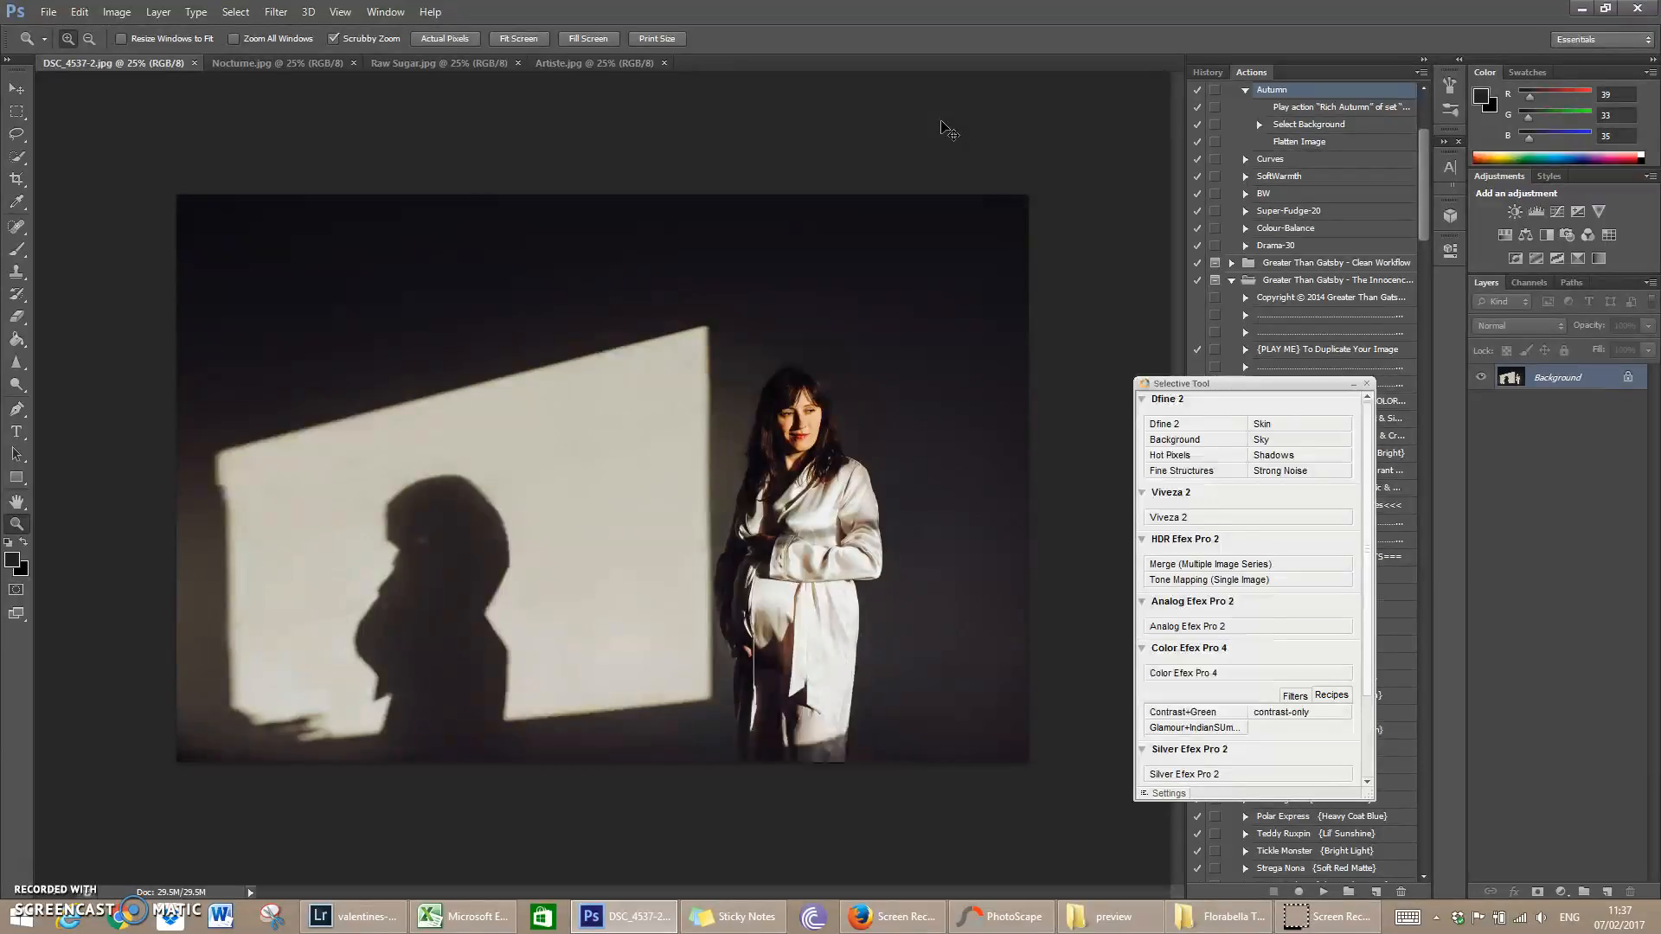
drag(949, 130, 946, 130)
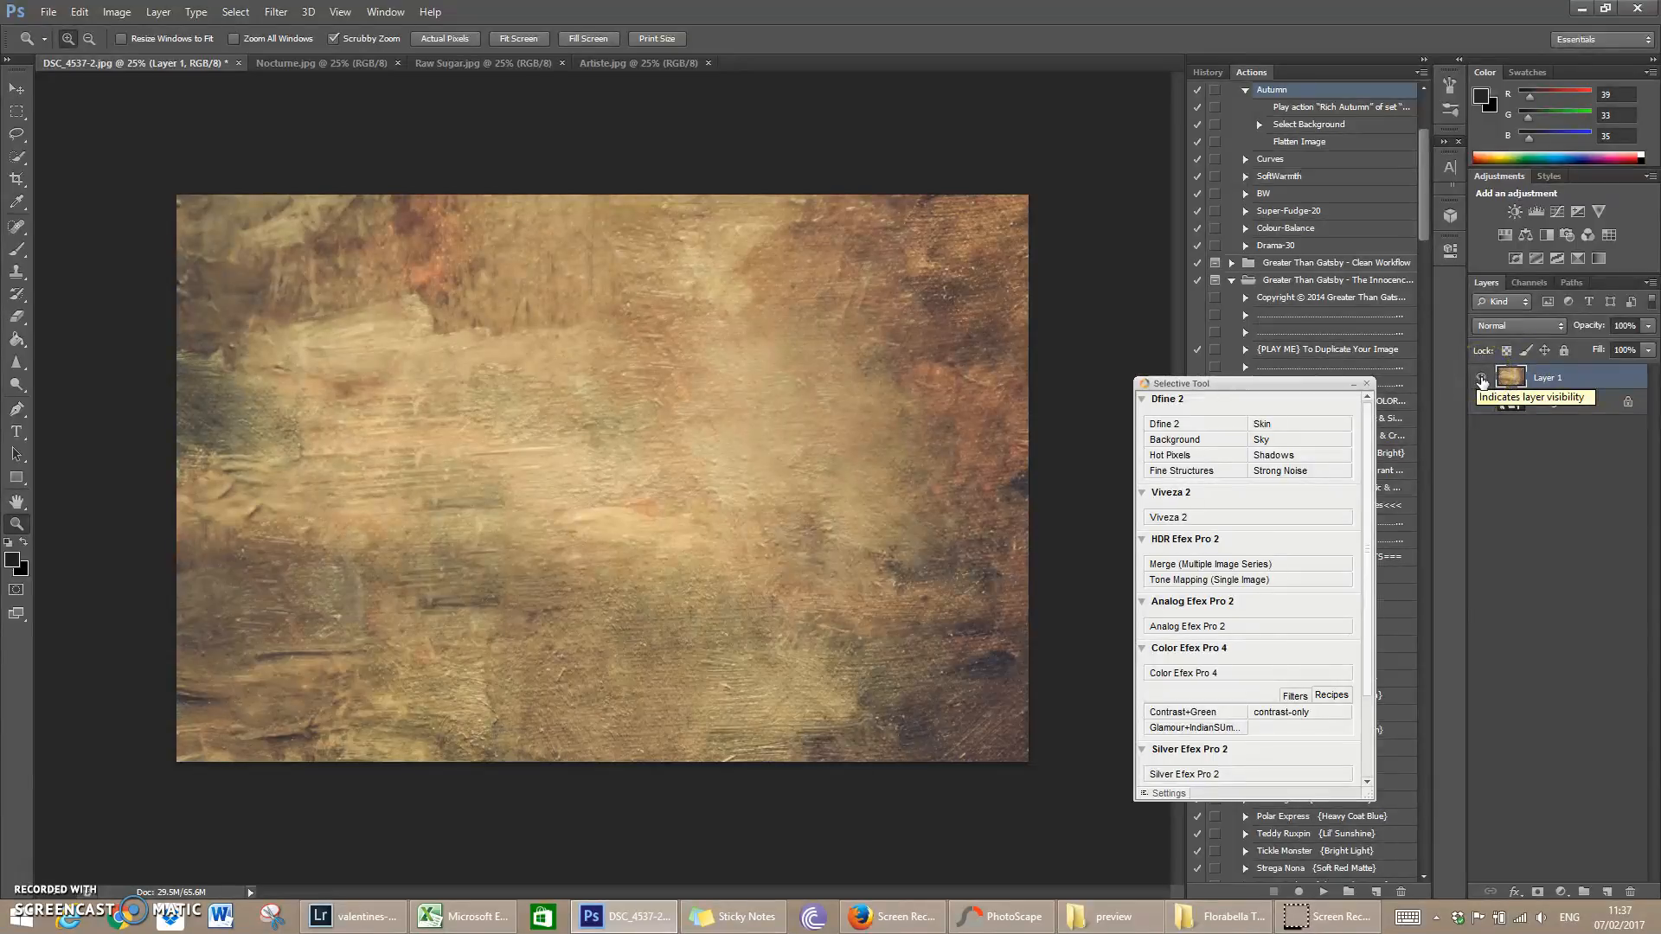
click(1481, 378)
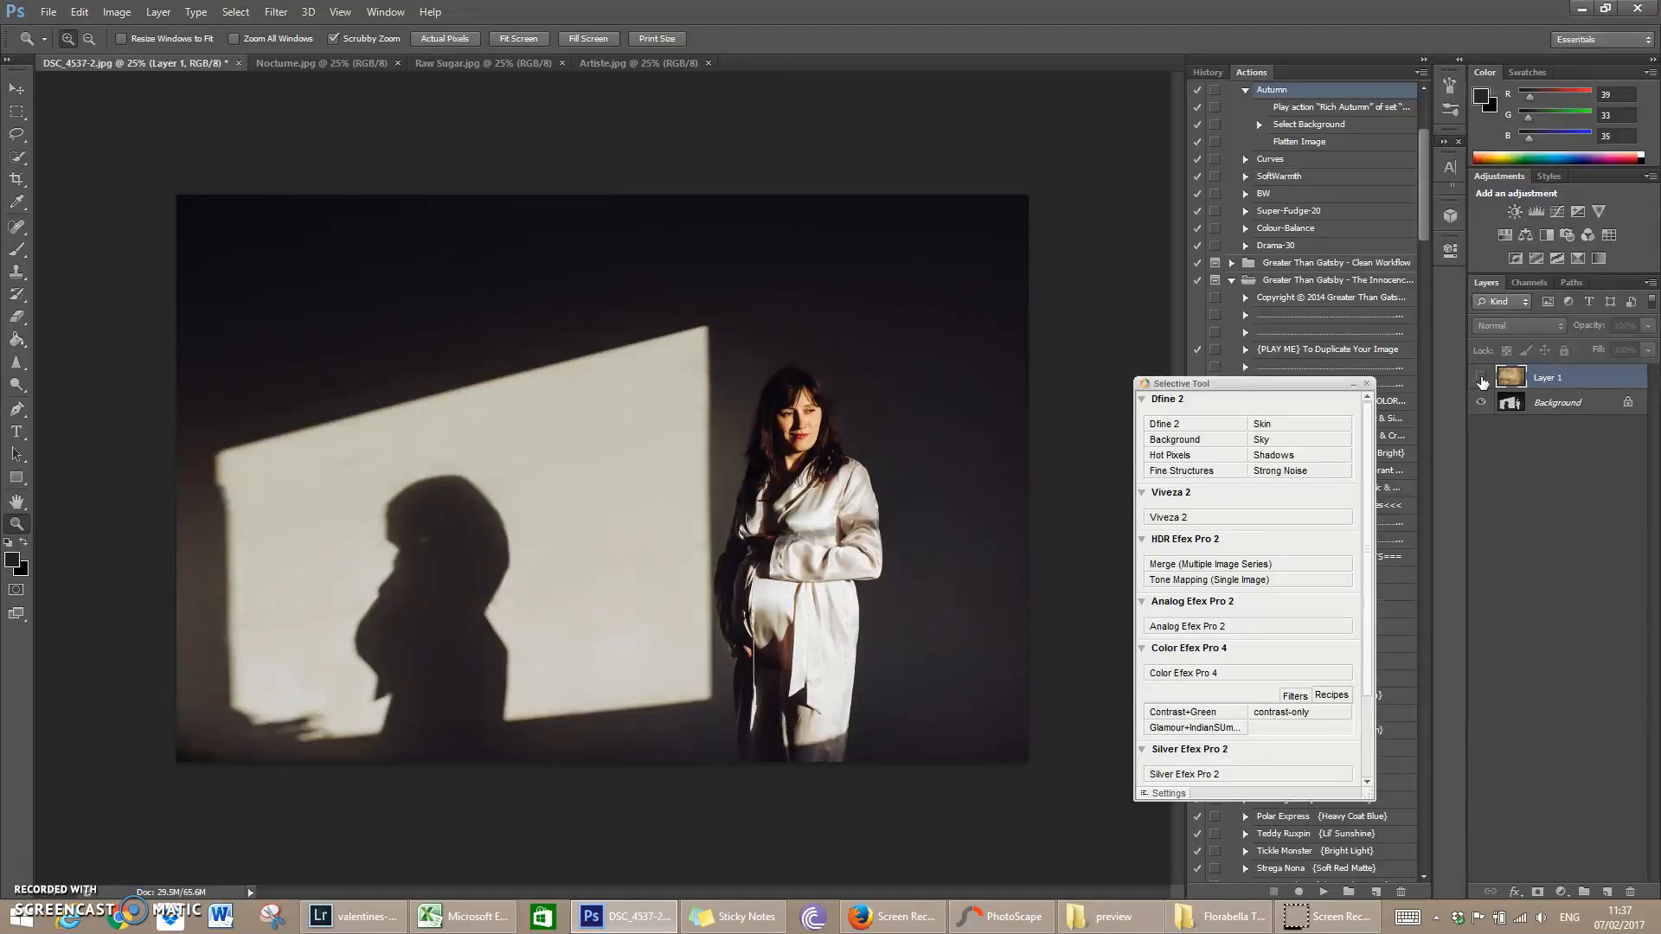
click(1481, 378)
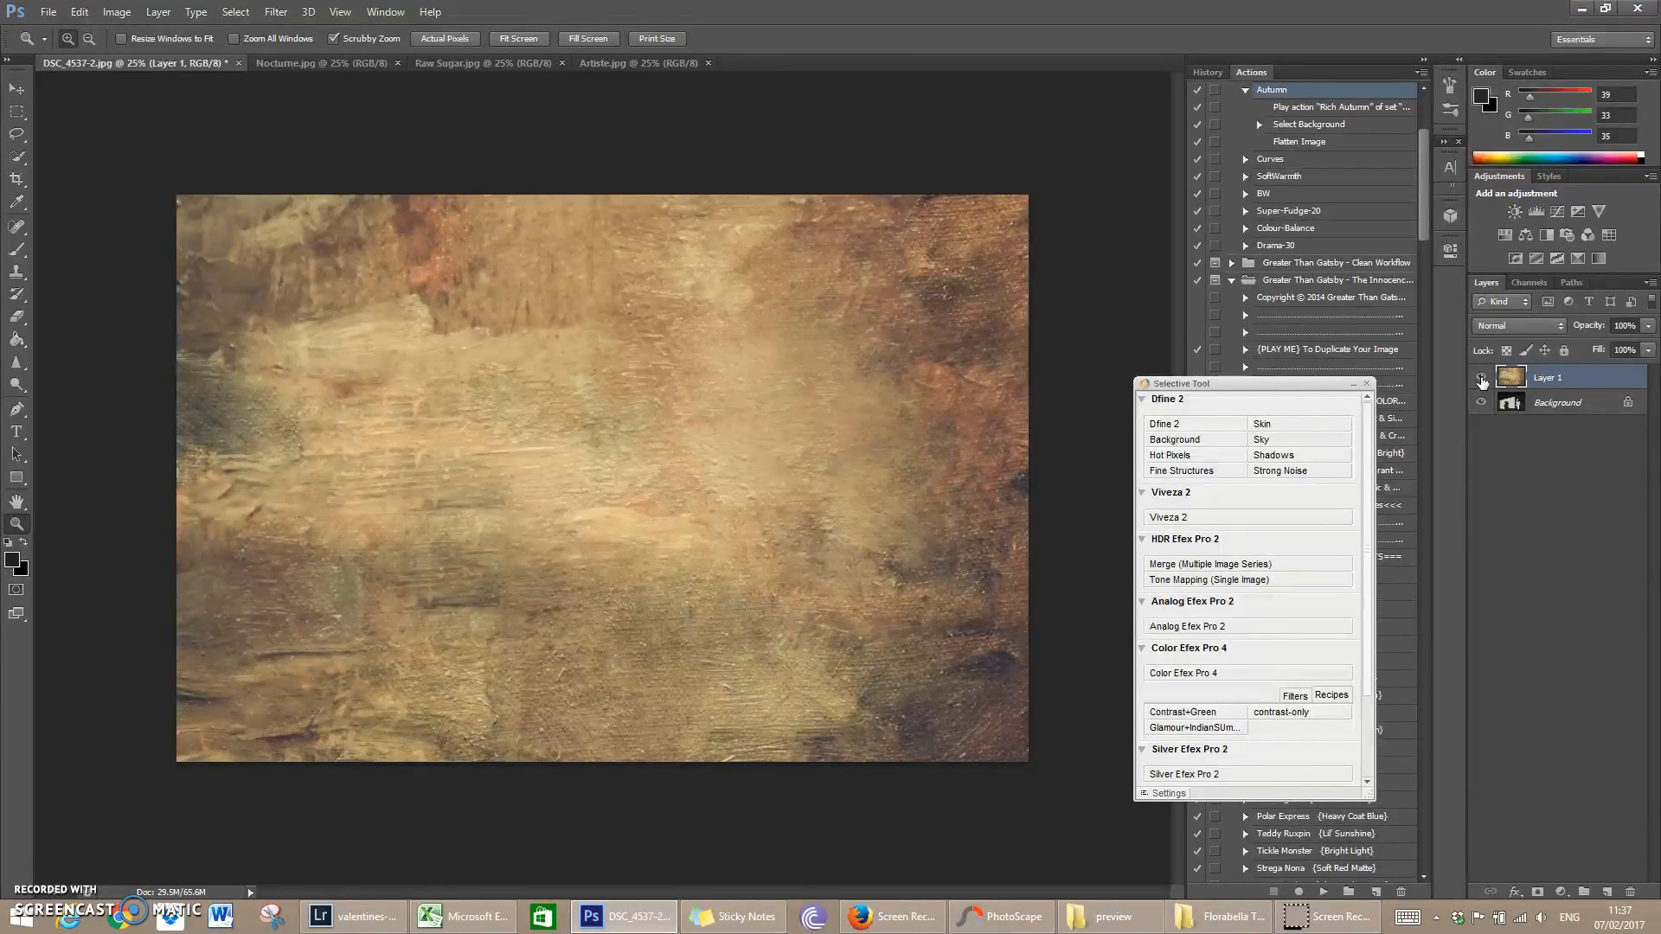
Step: Try successive blend modes on the texture layer, from Multiply through the burn, lighten and dodge modes to Overlay and Soft Light
click(1534, 325)
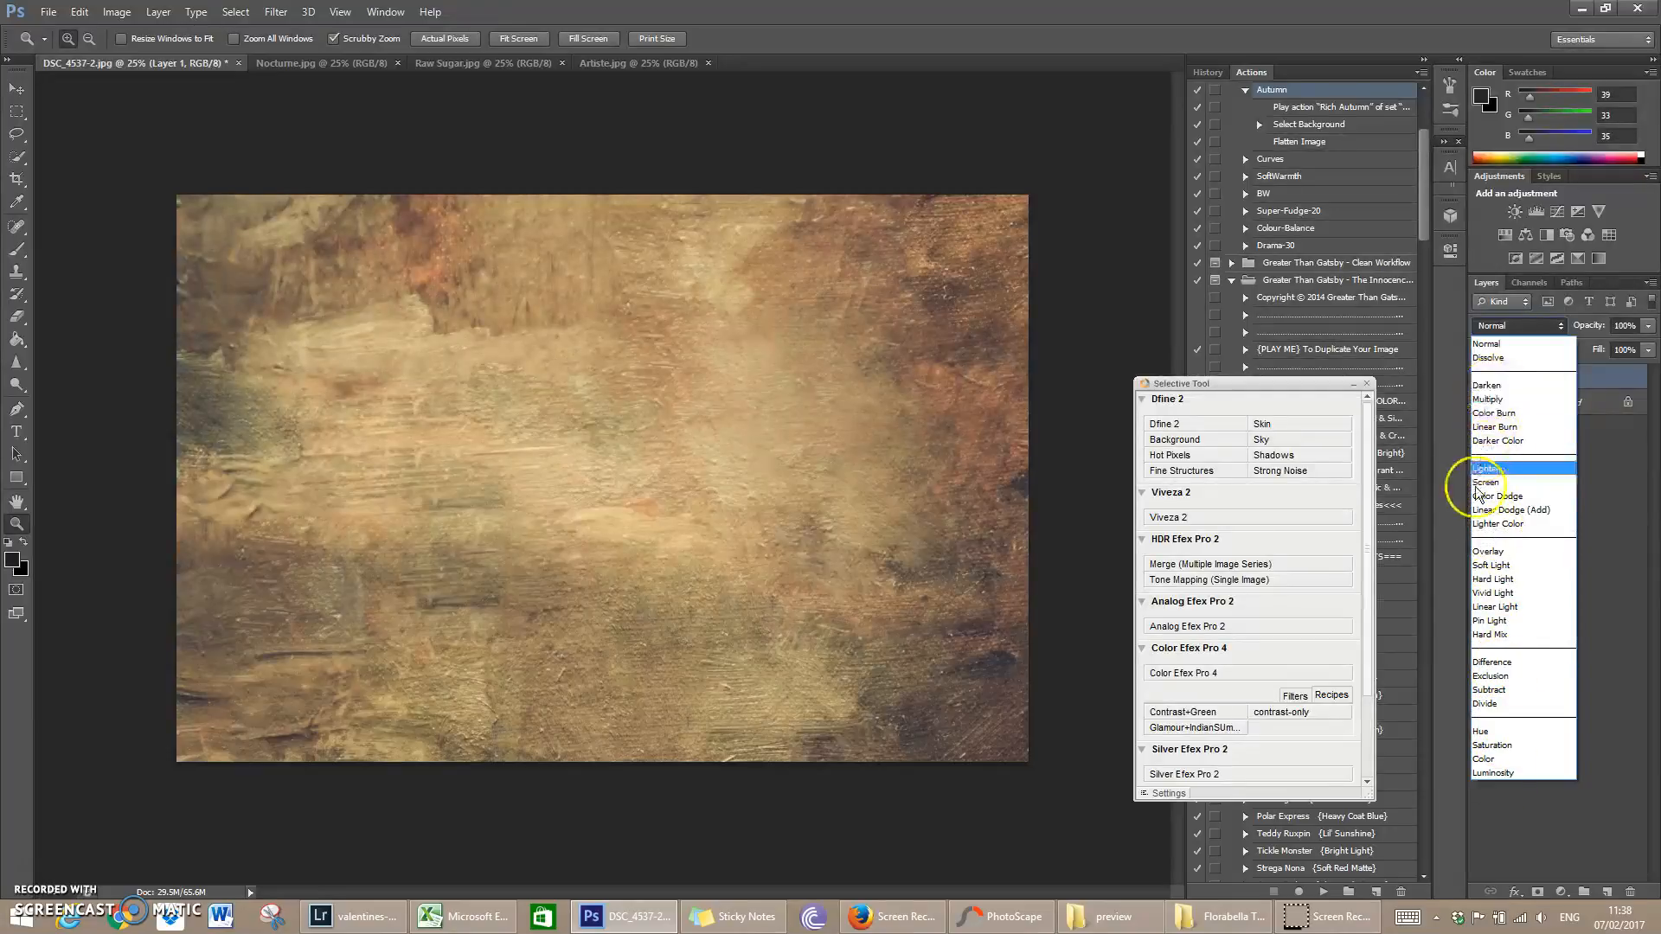
click(1506, 407)
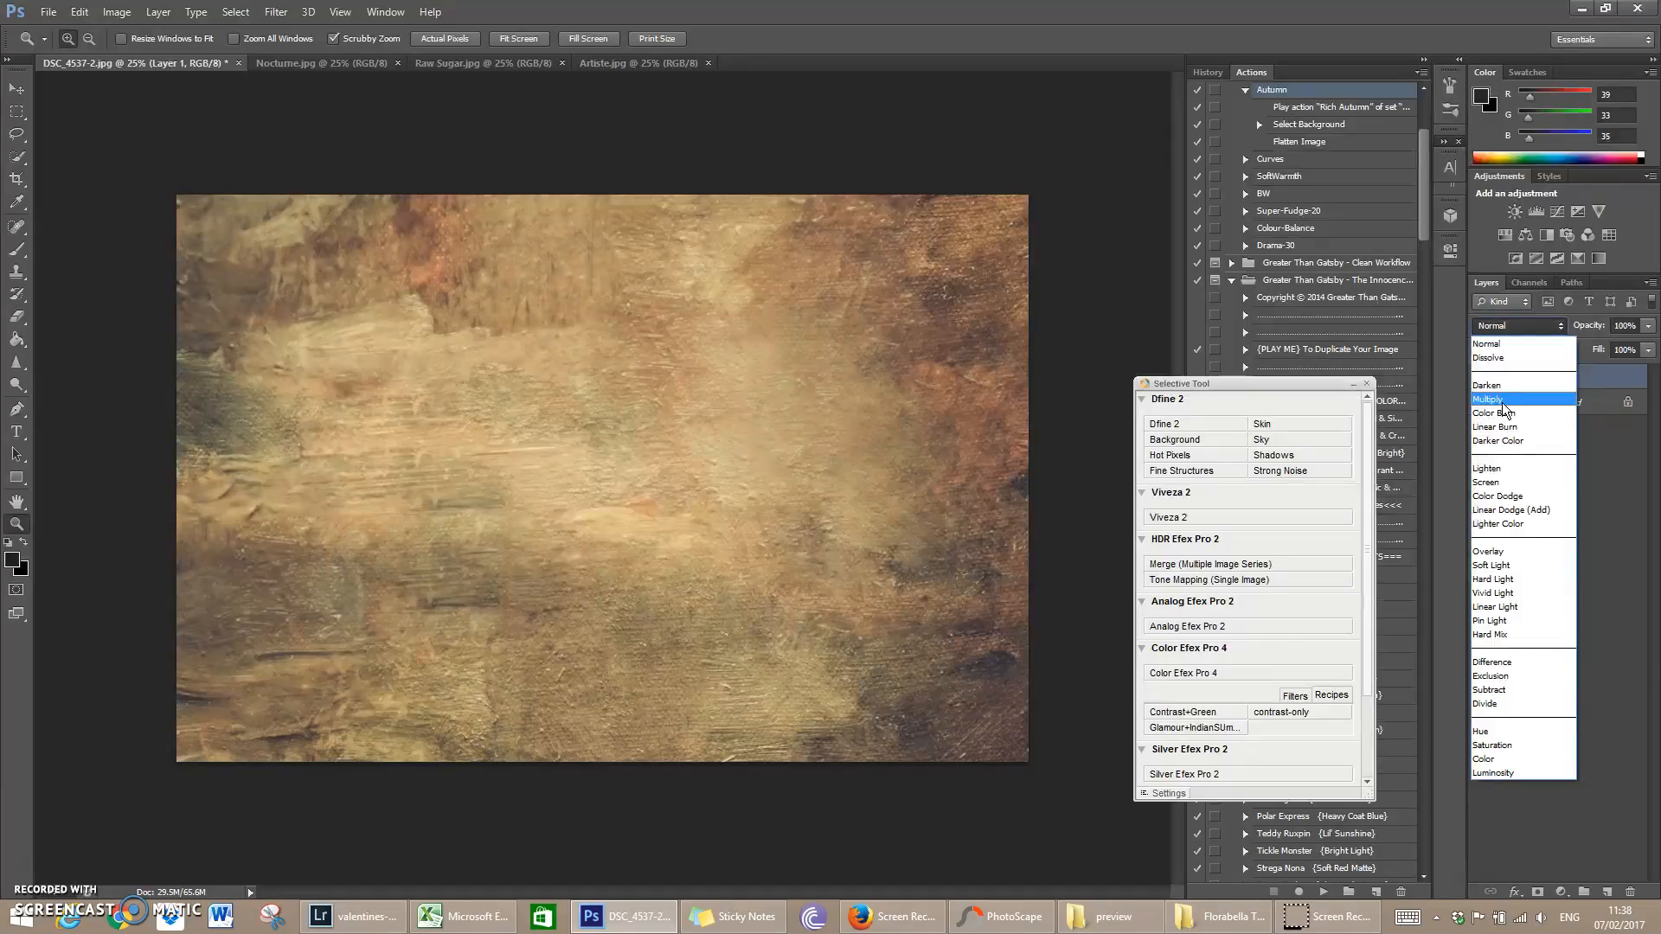
click(1504, 402)
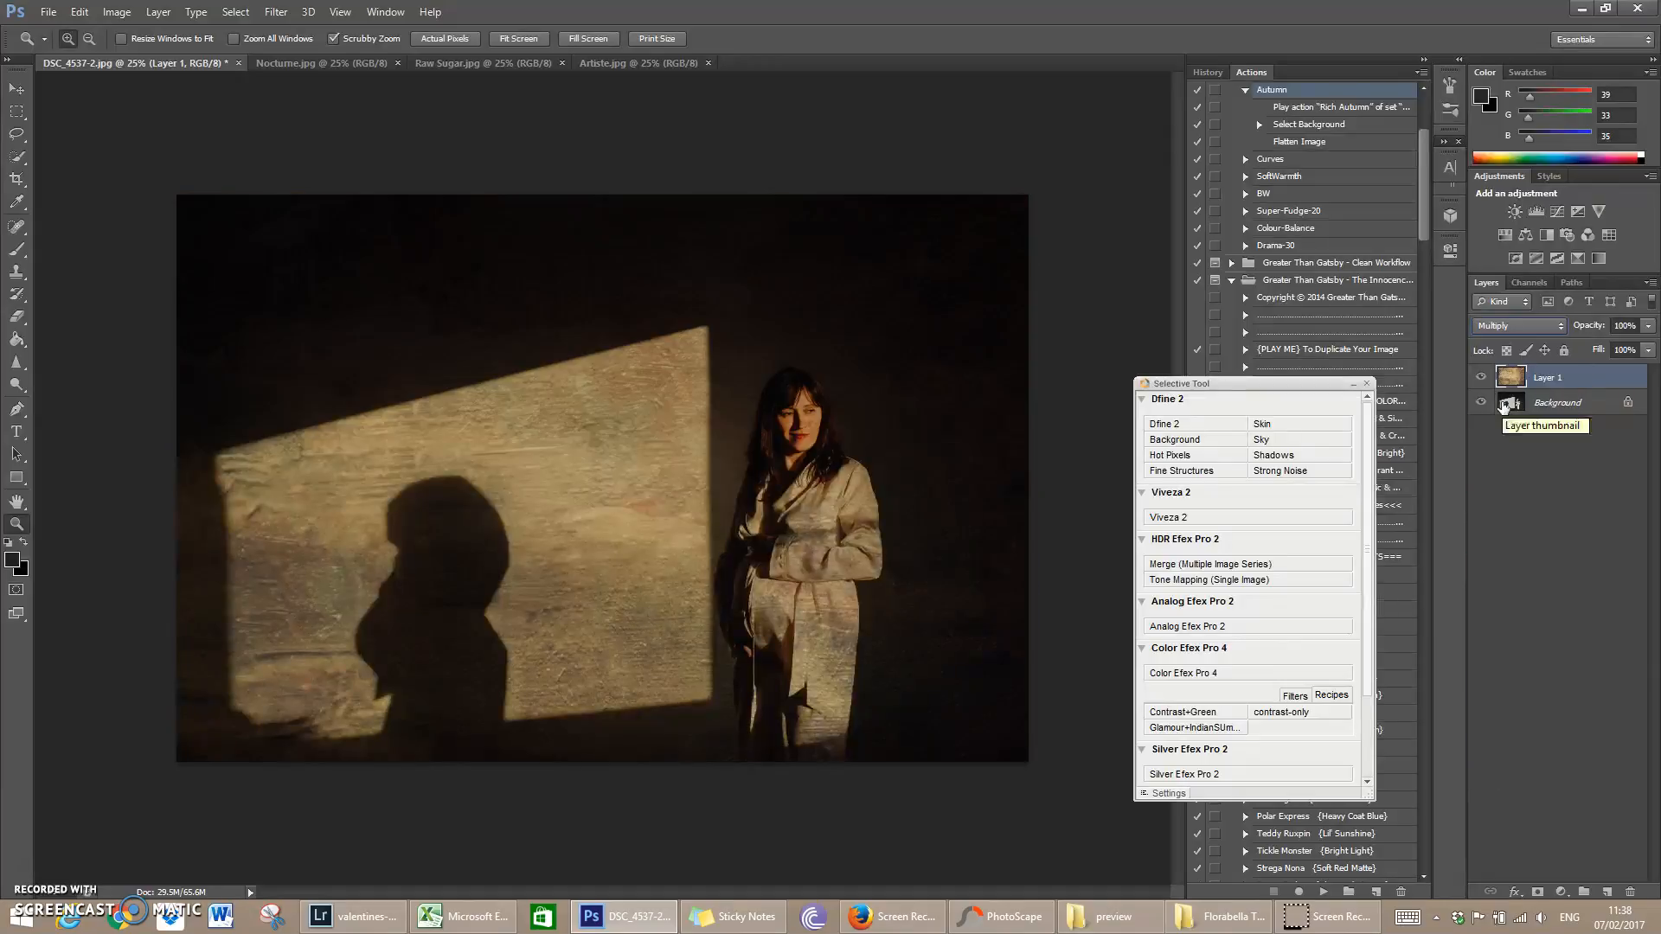
key(Down)
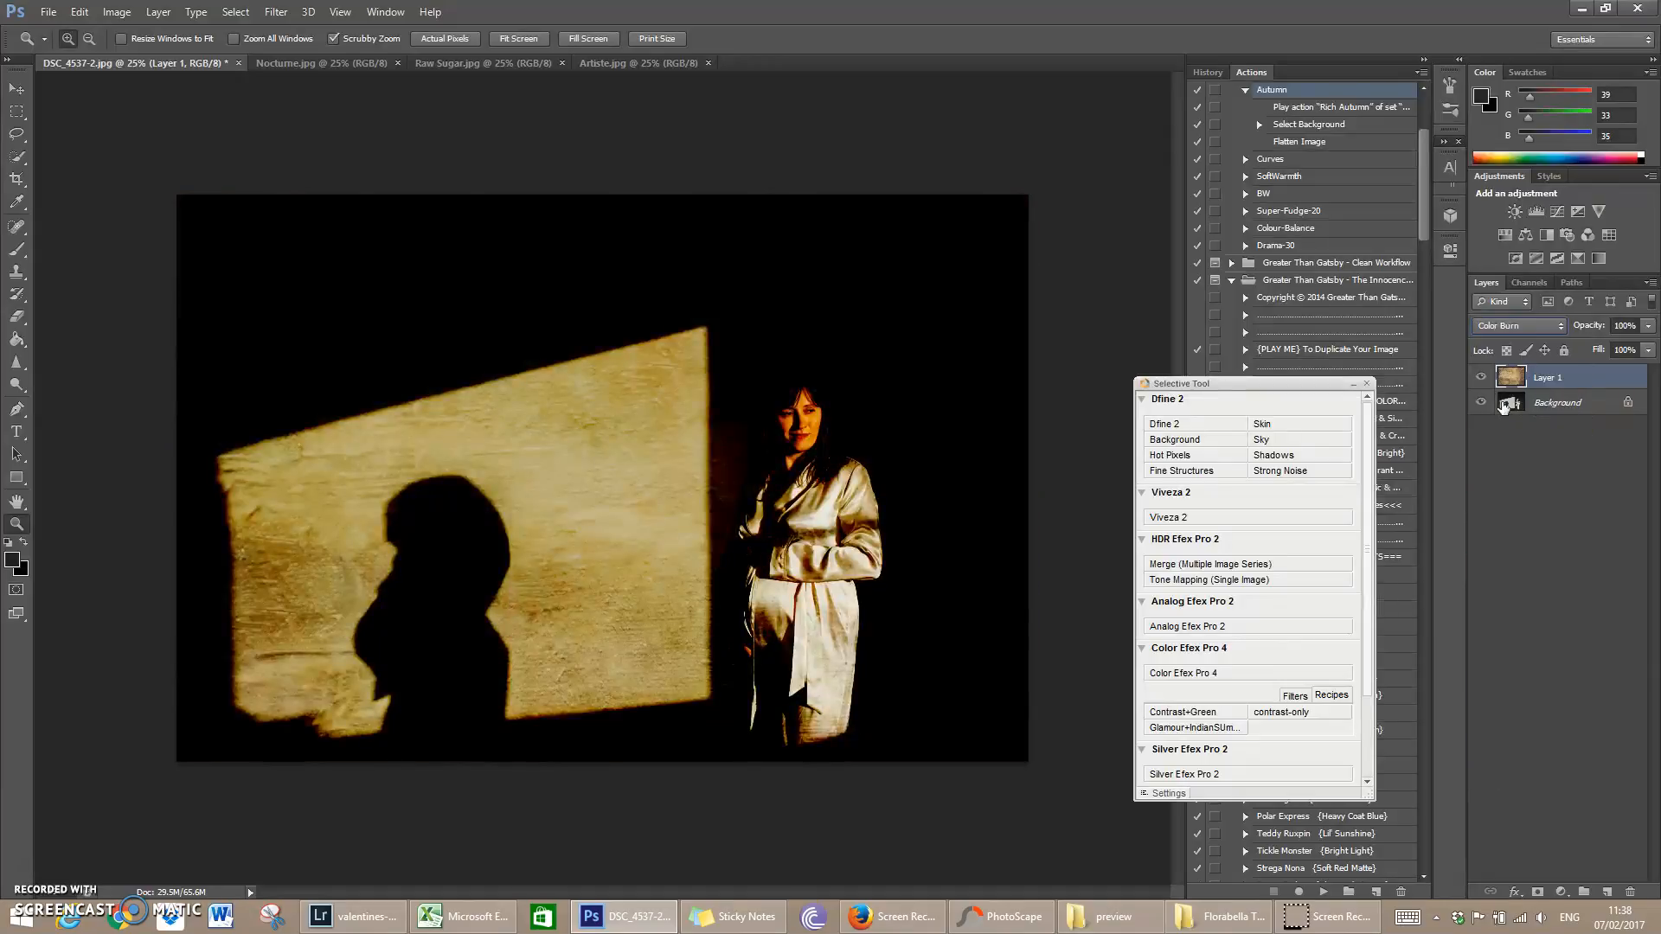
key(Down)
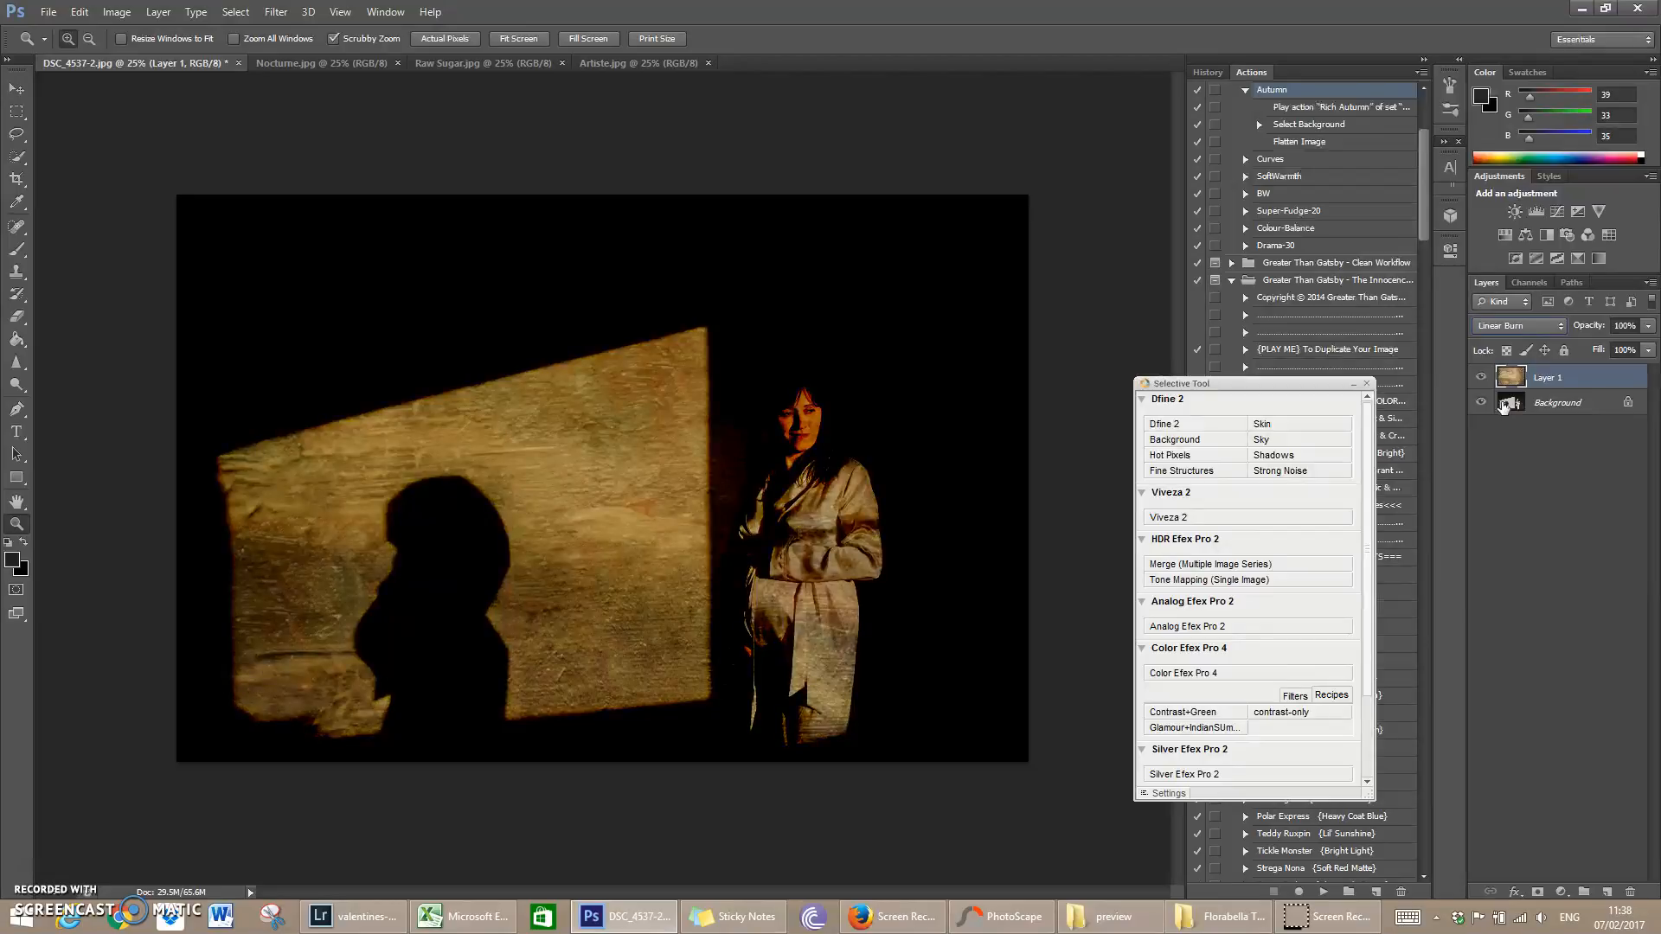
key(Down)
key(Down)
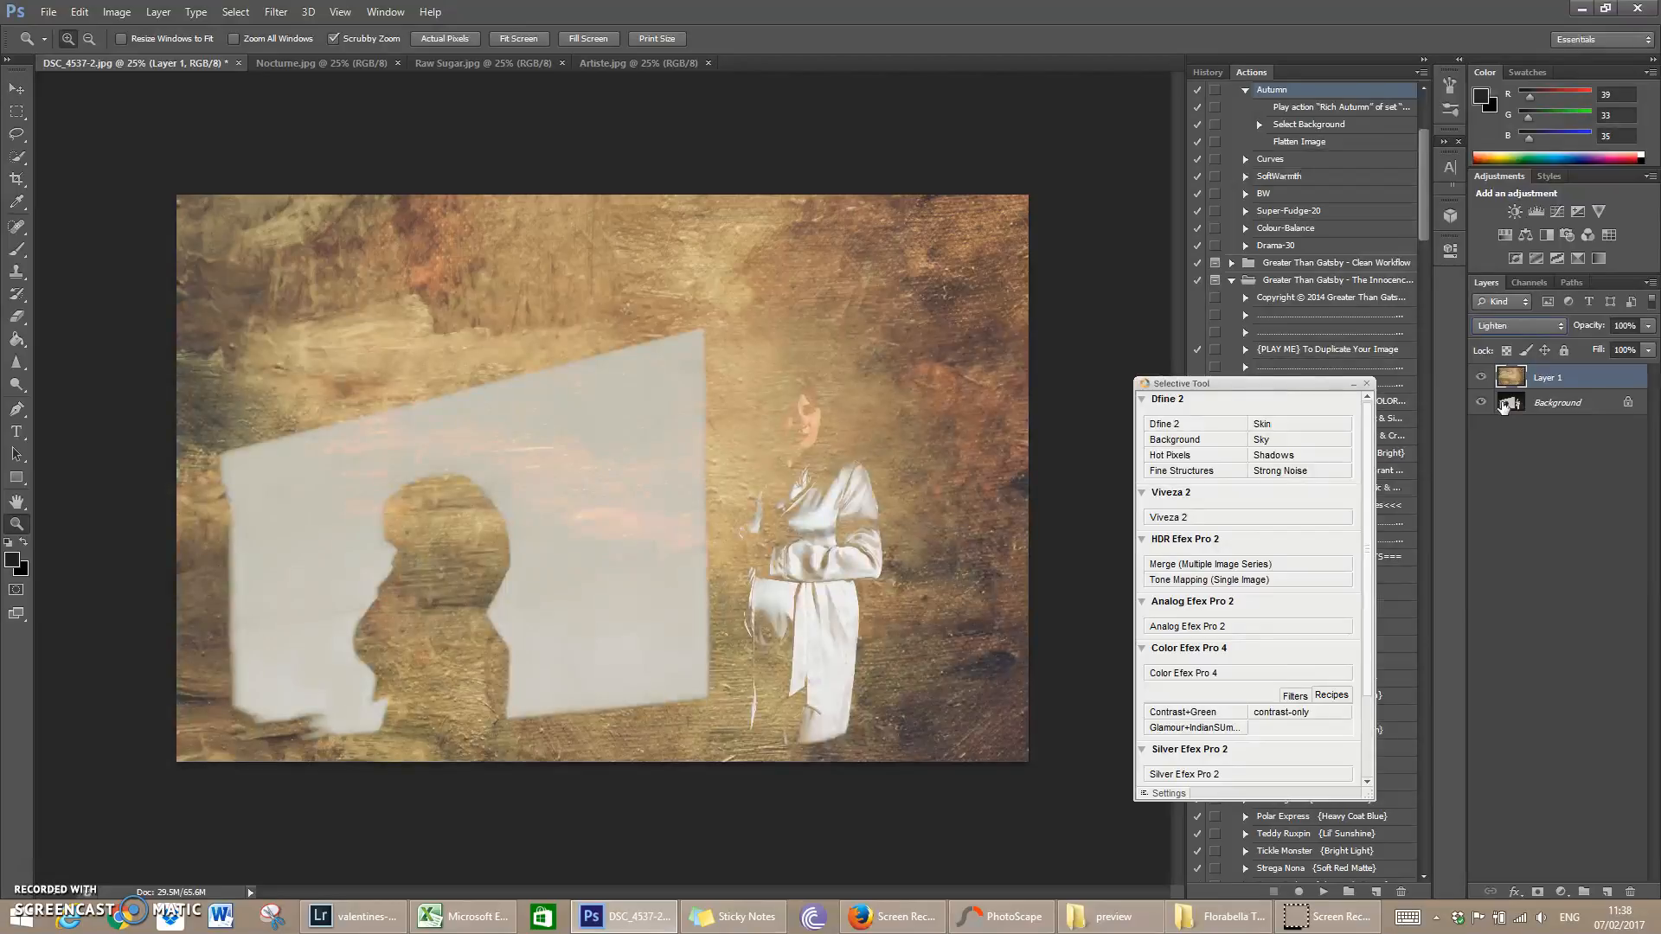
key(Down)
key(Down)
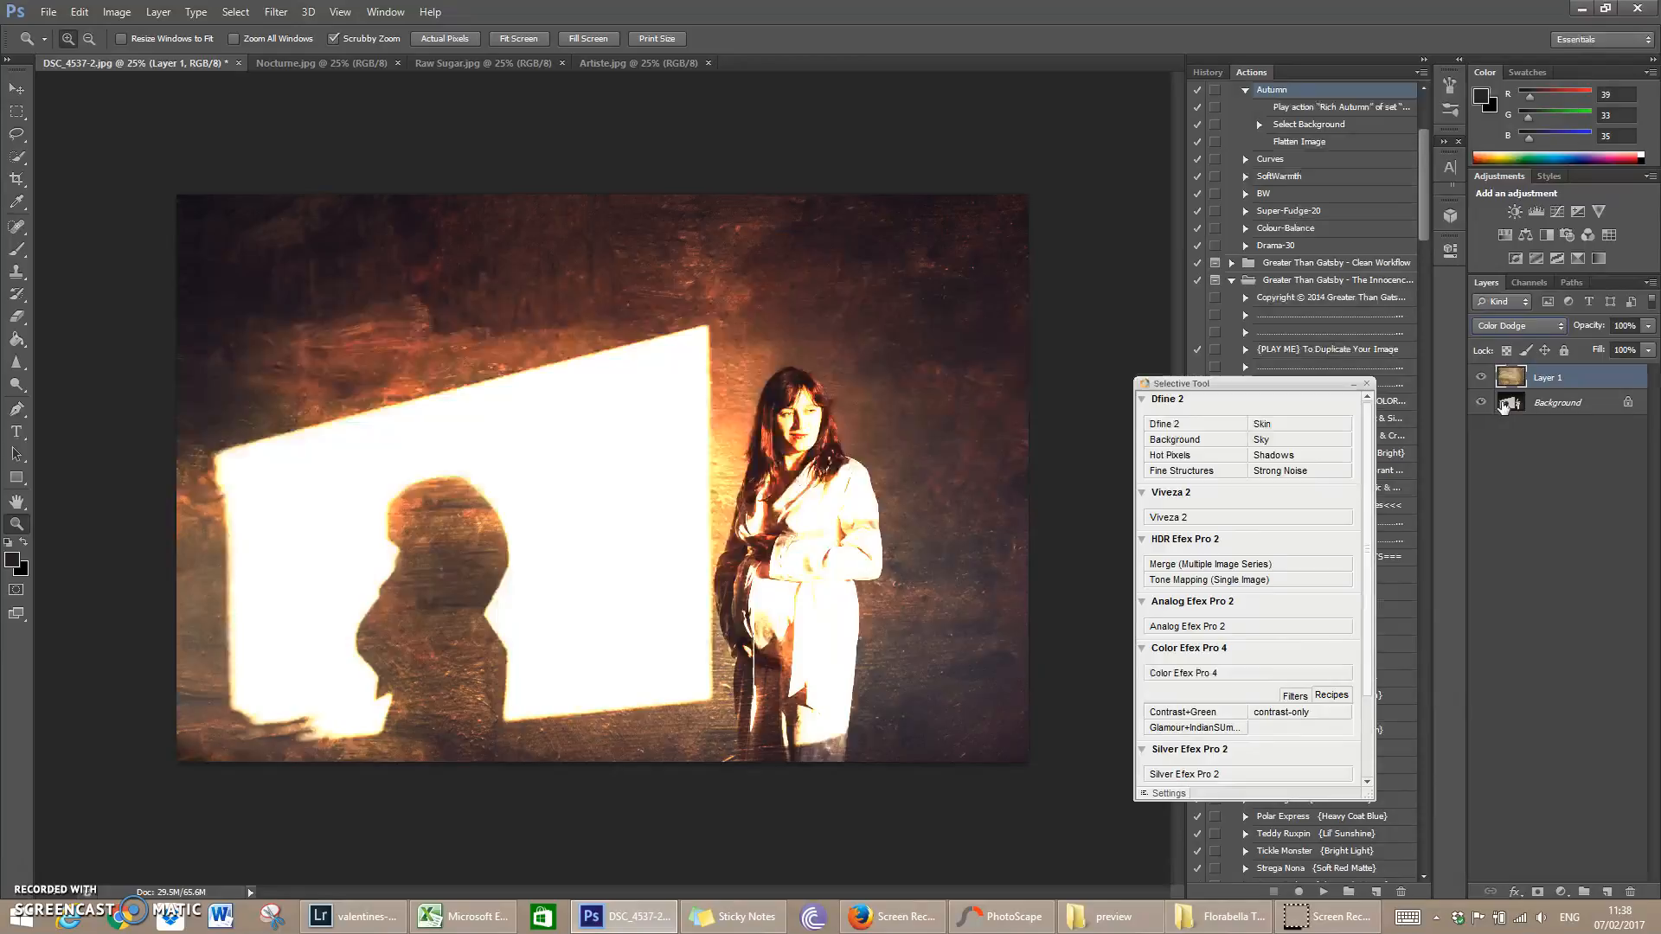
key(Down)
key(Down)
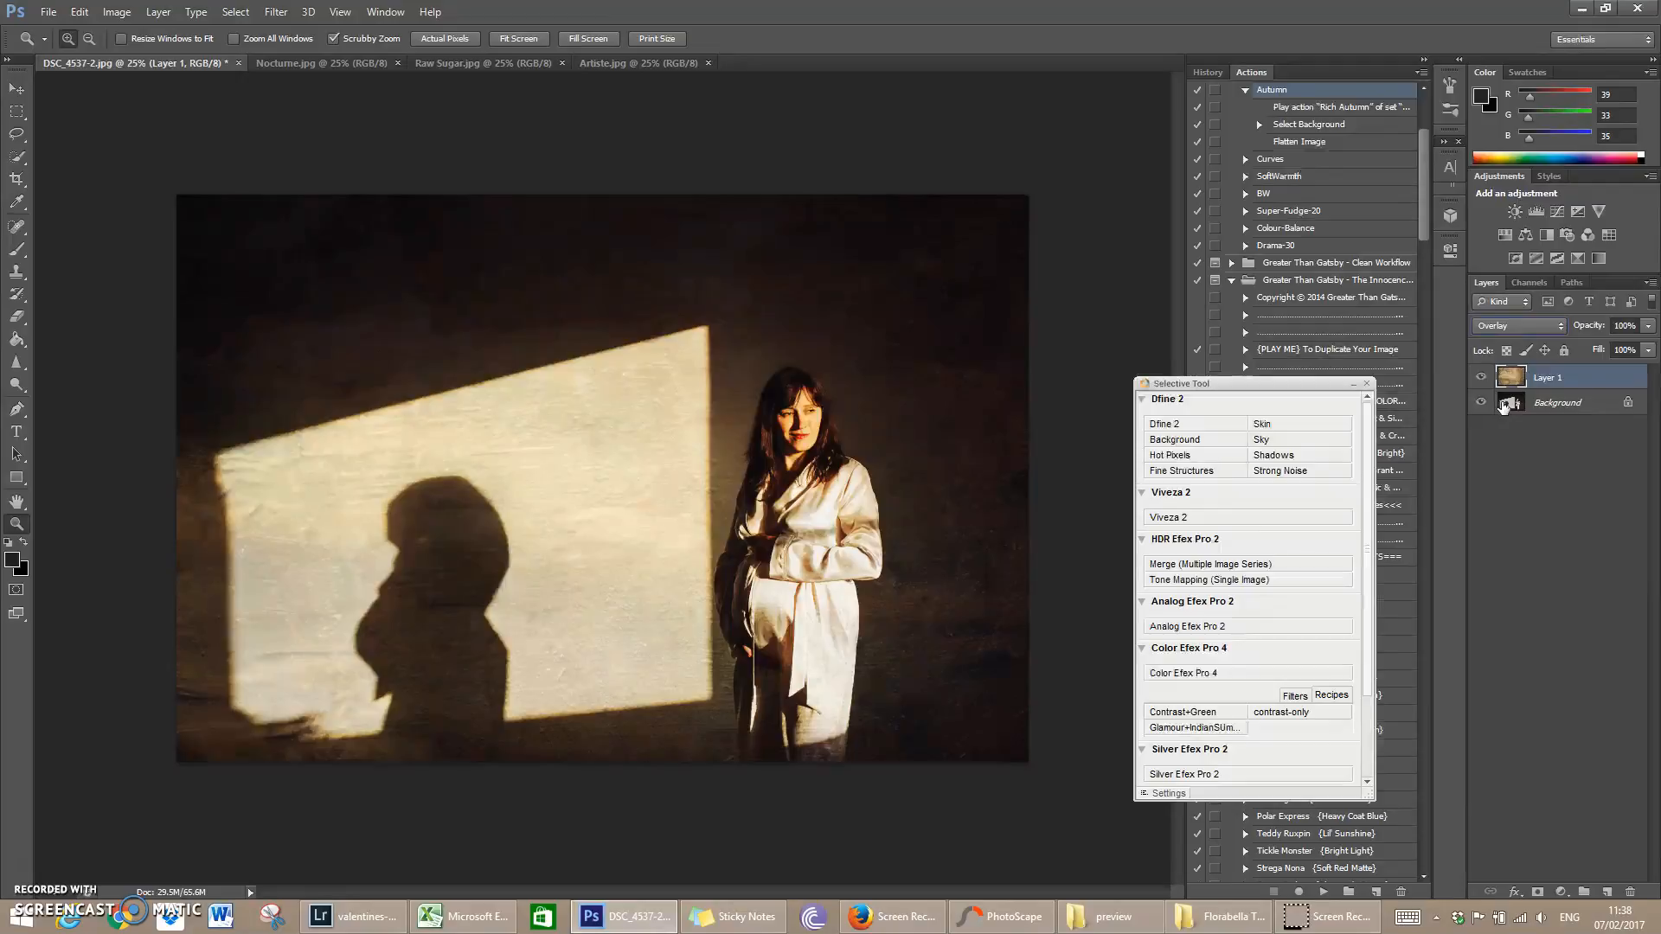
key(Down)
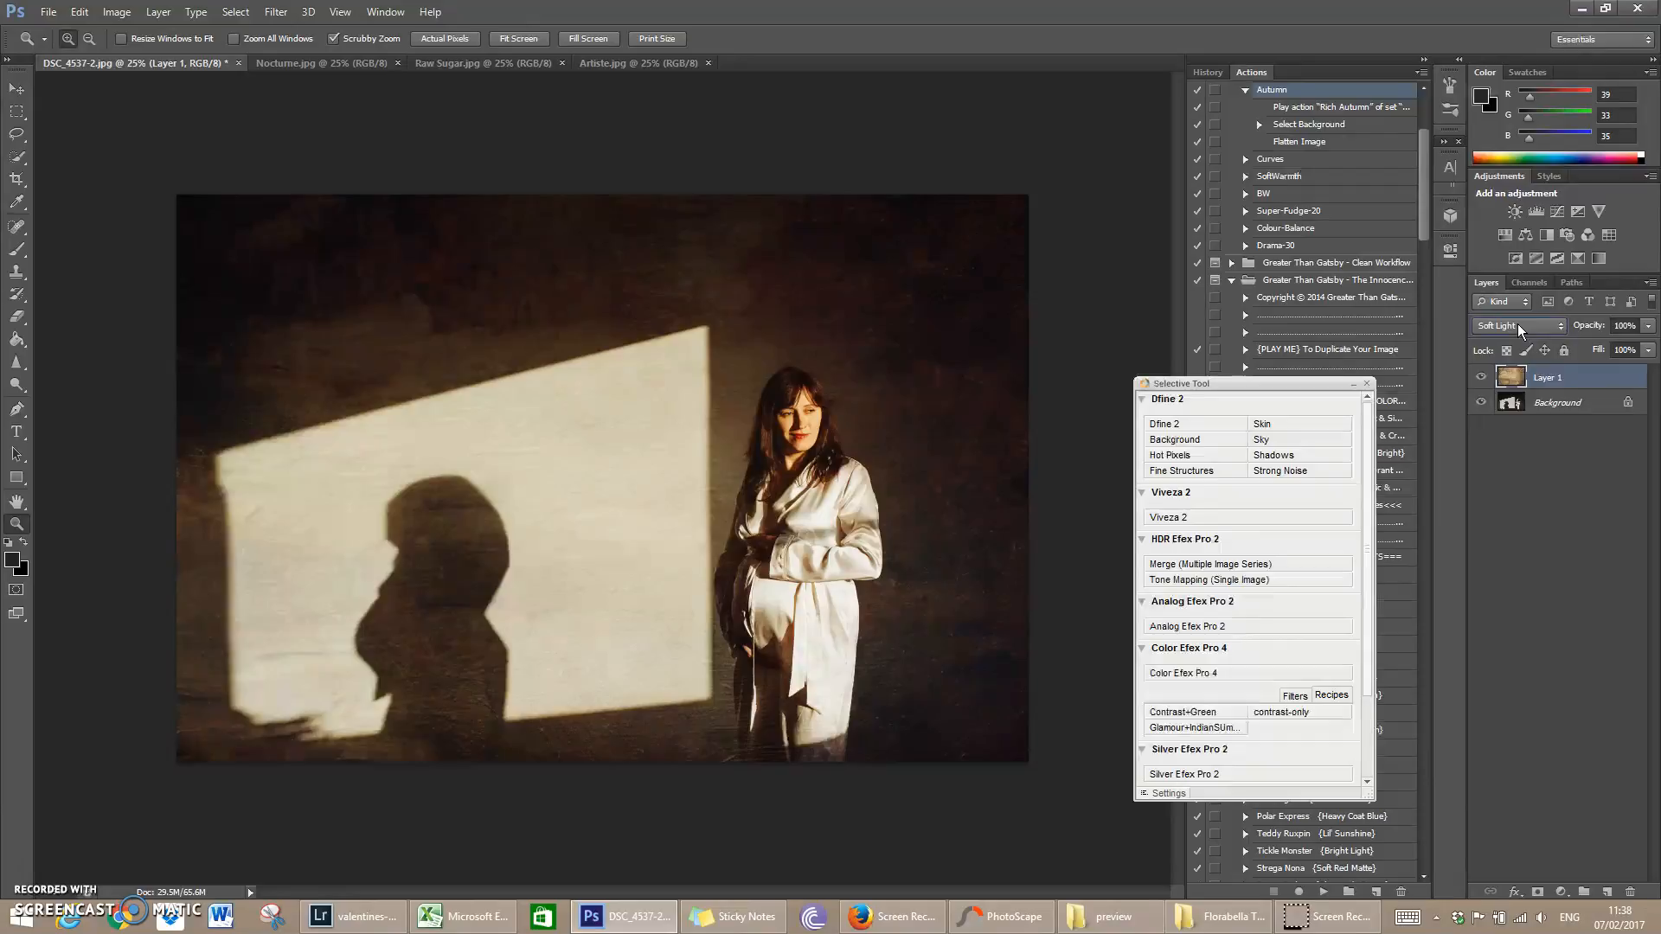
Step: Set the texture layer's blend mode to Multiply and its opacity to 67%
click(1517, 324)
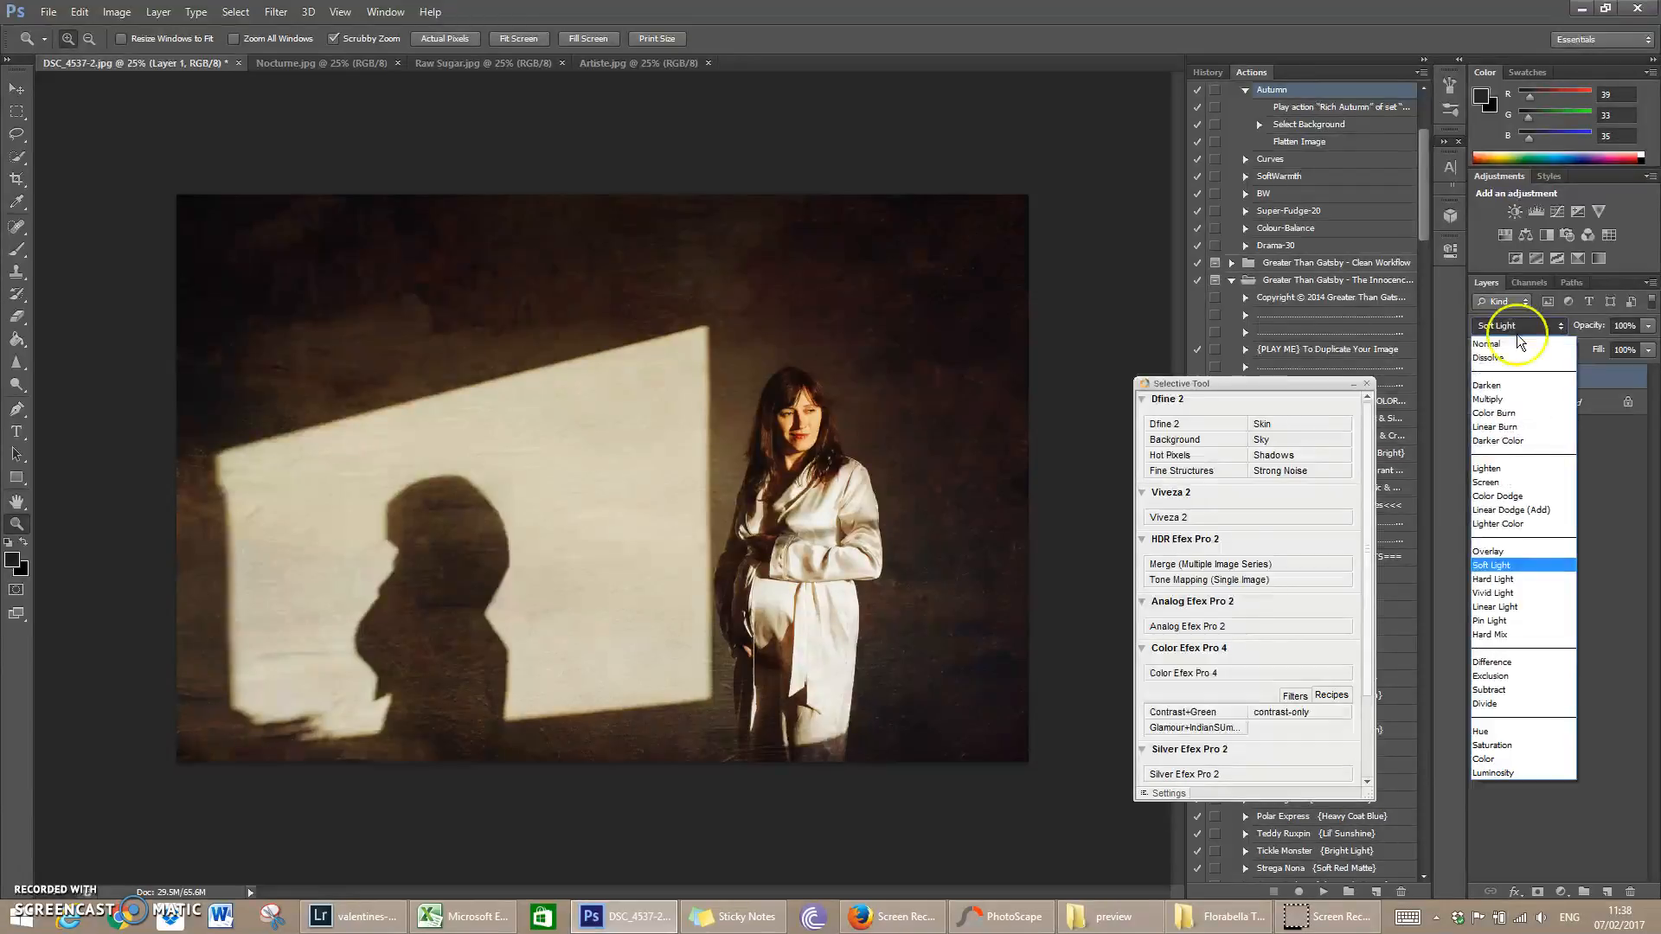
click(1497, 407)
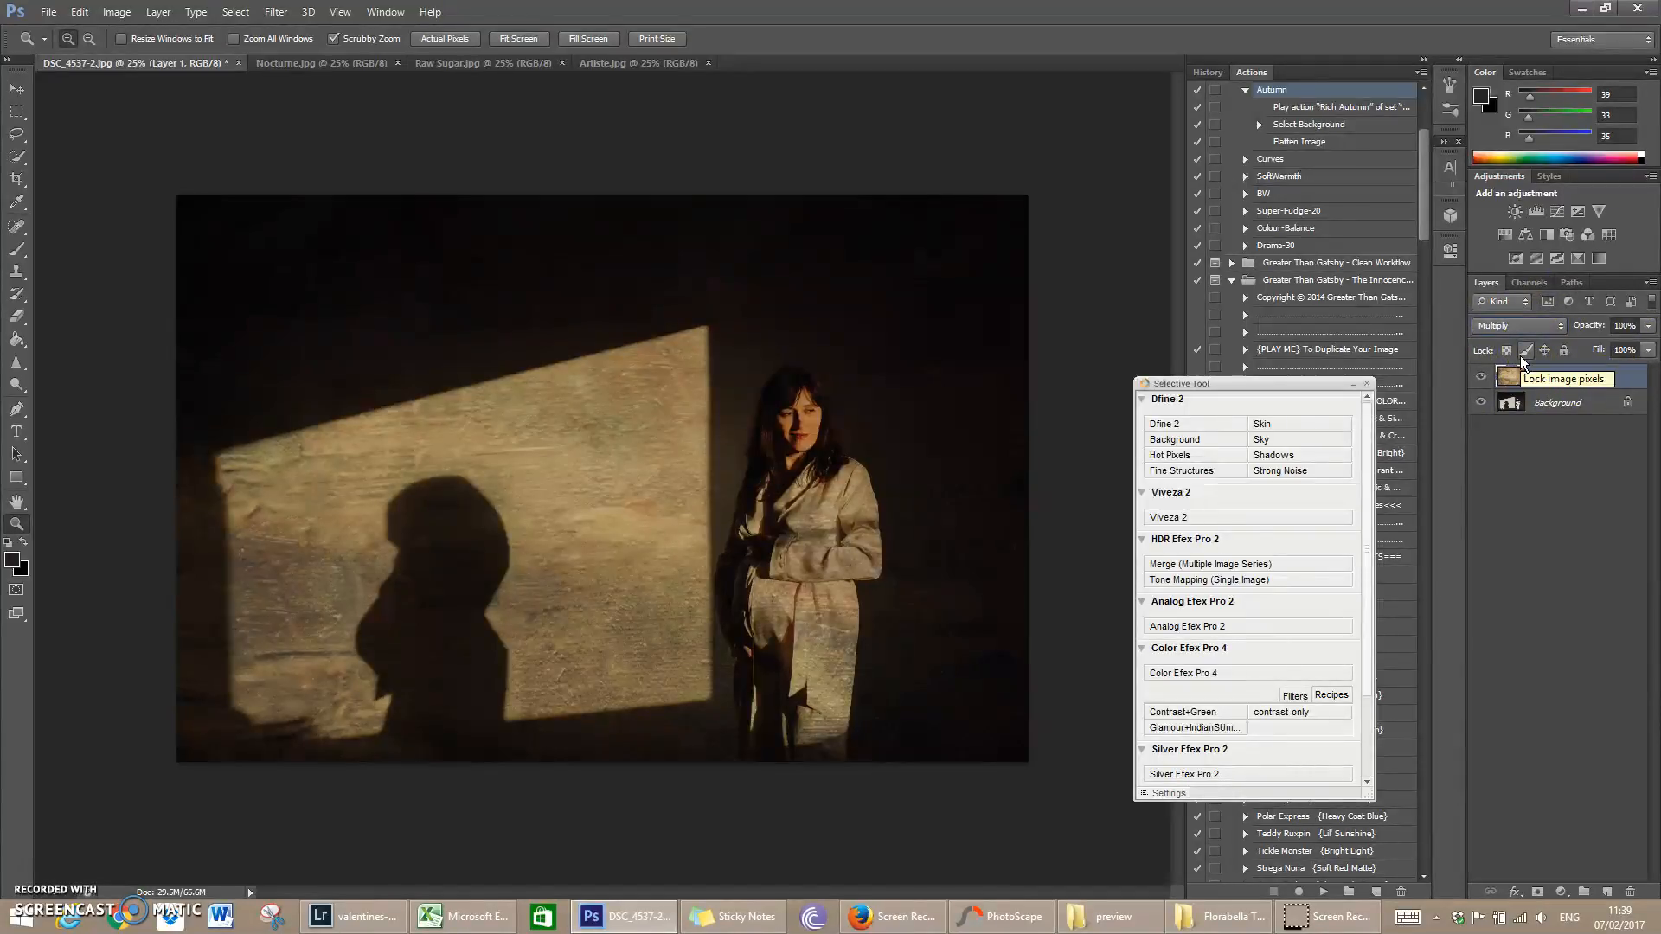
click(1650, 327)
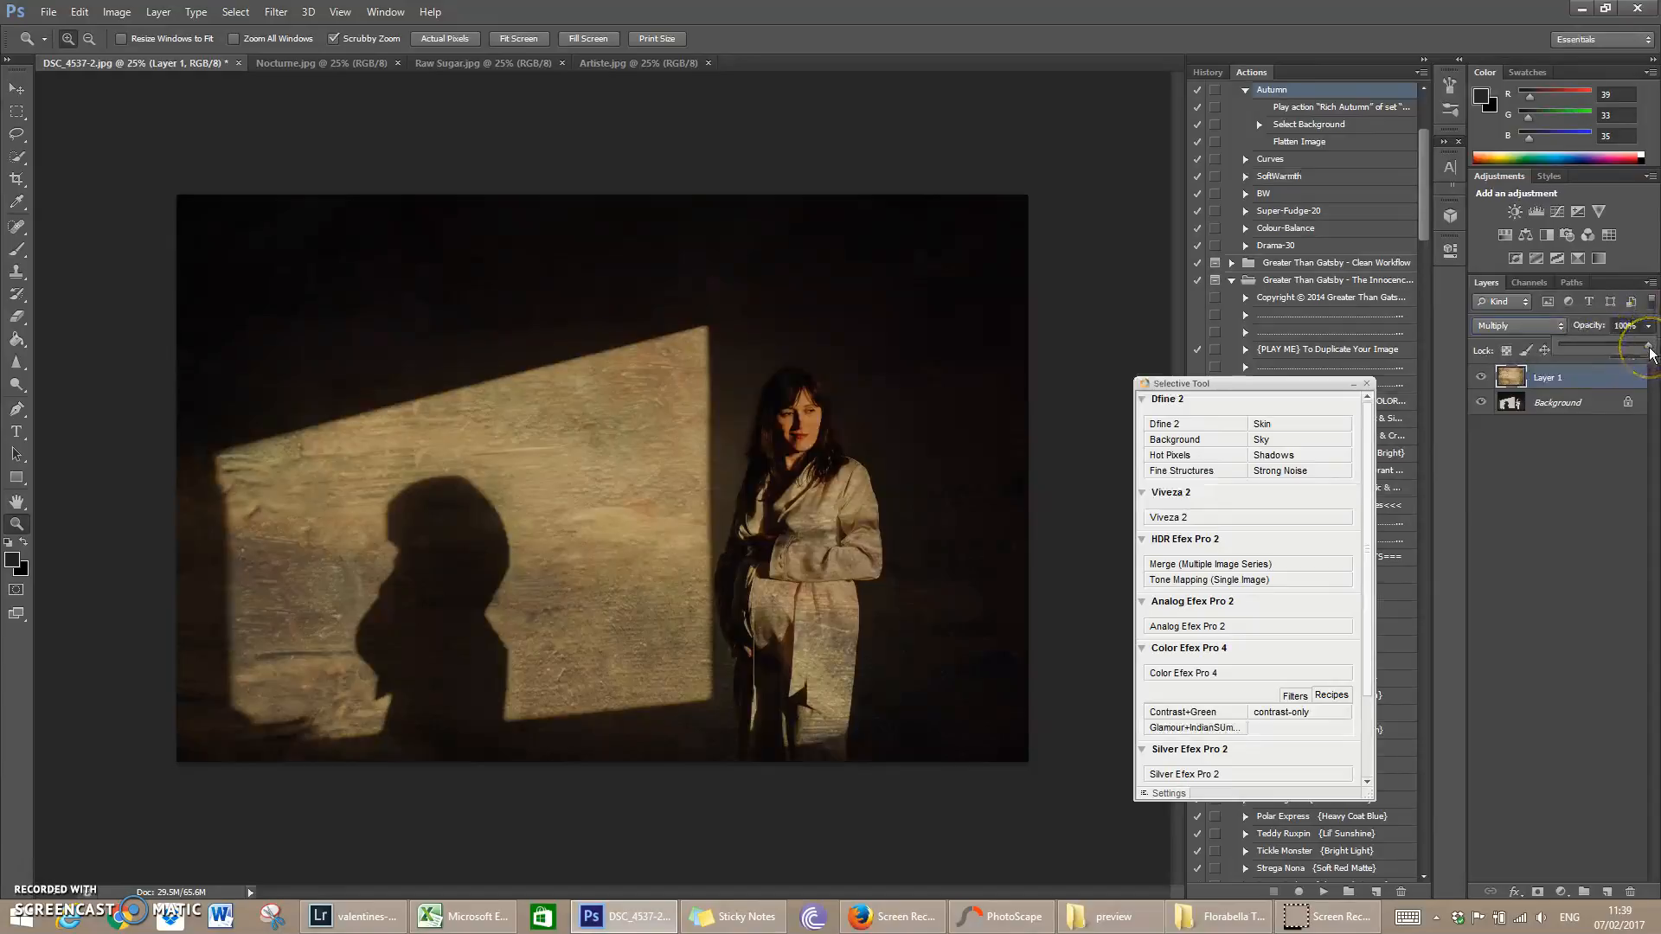
mouse_move(1653, 353)
mouse_down()
mouse_move(1580, 361)
mouse_move(1622, 361)
mouse_up()
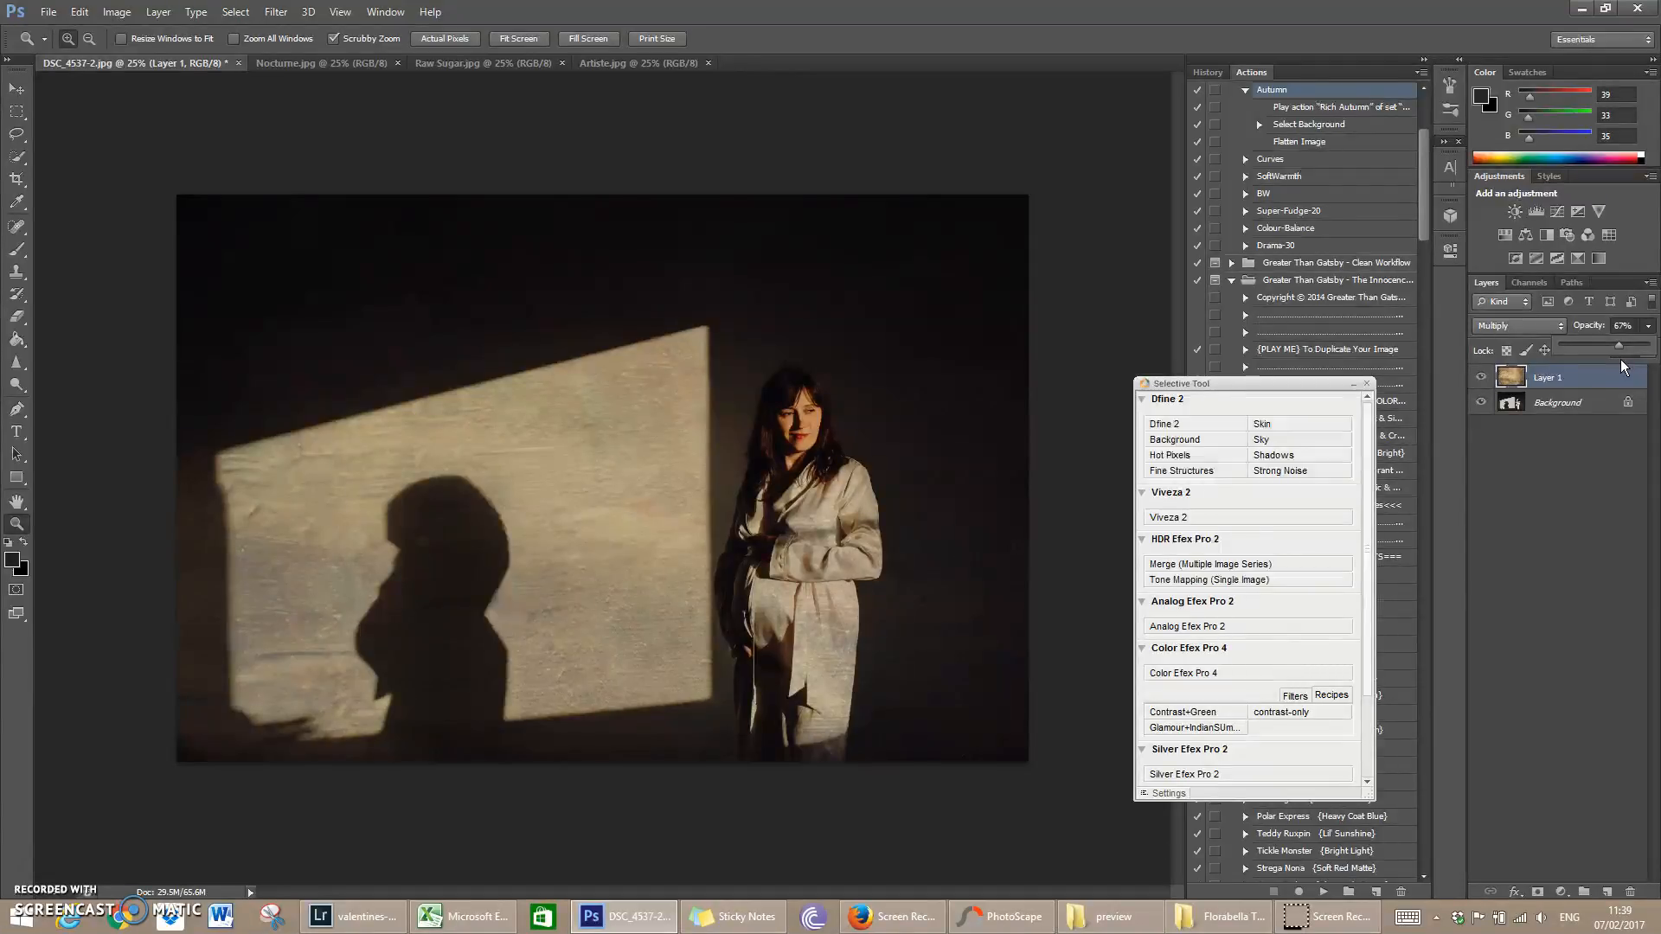
click(1576, 379)
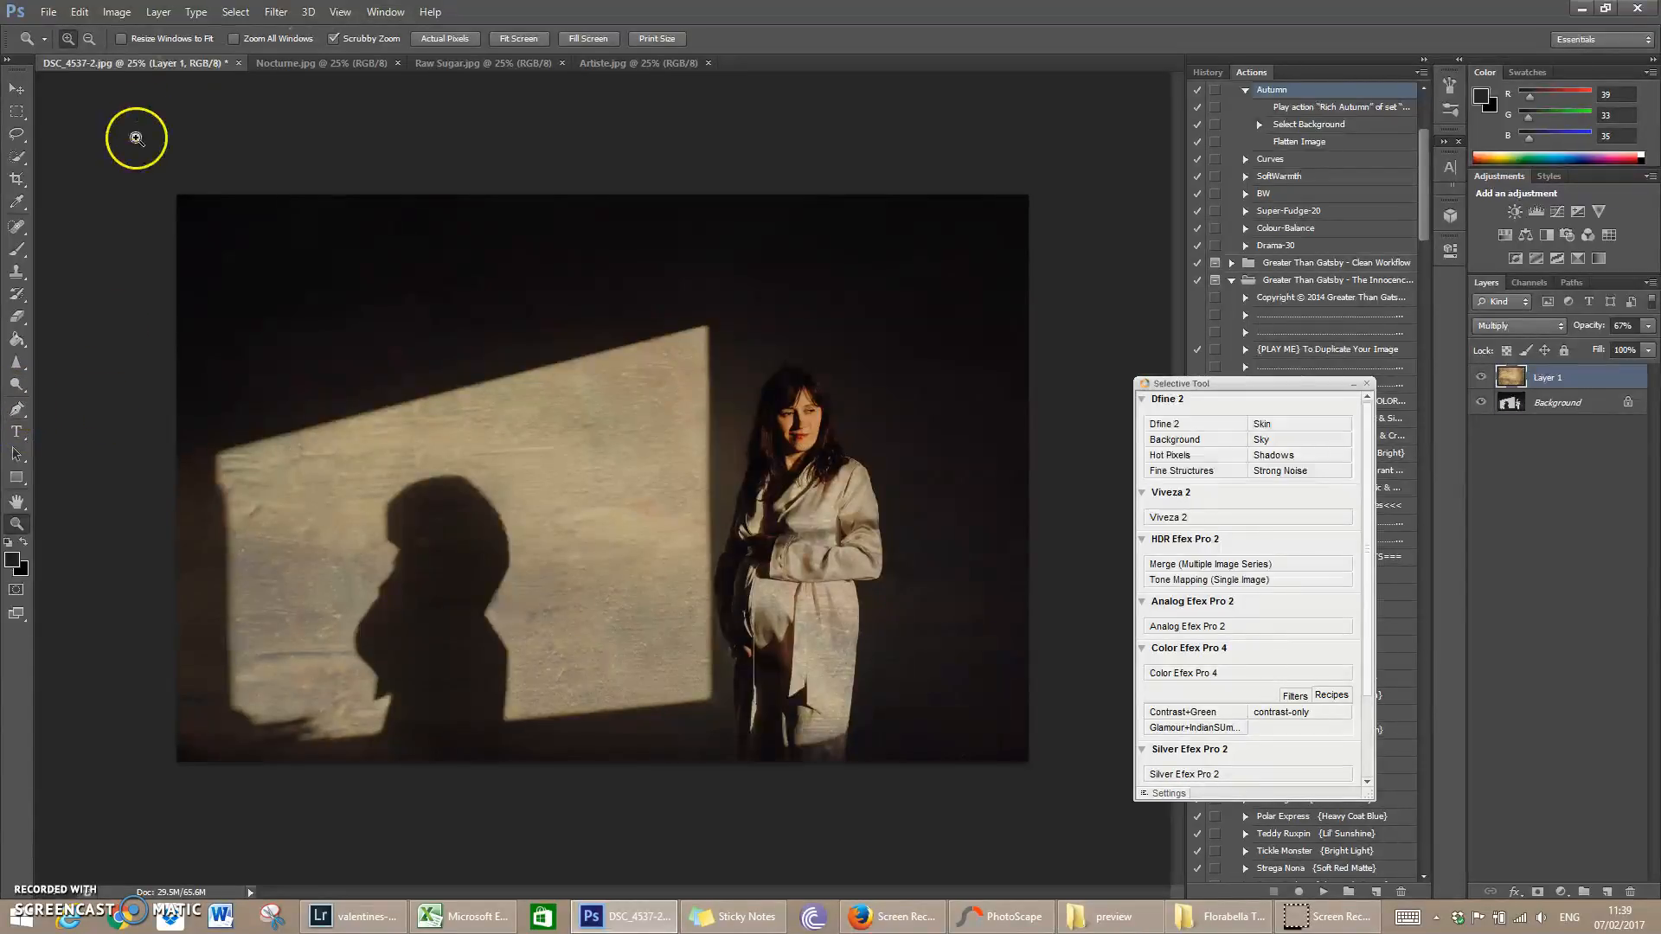
Step: Erase texture over the woman's face with the Eraser at 52% opacity, and compare with the texture layer hidden and shown
click(17, 315)
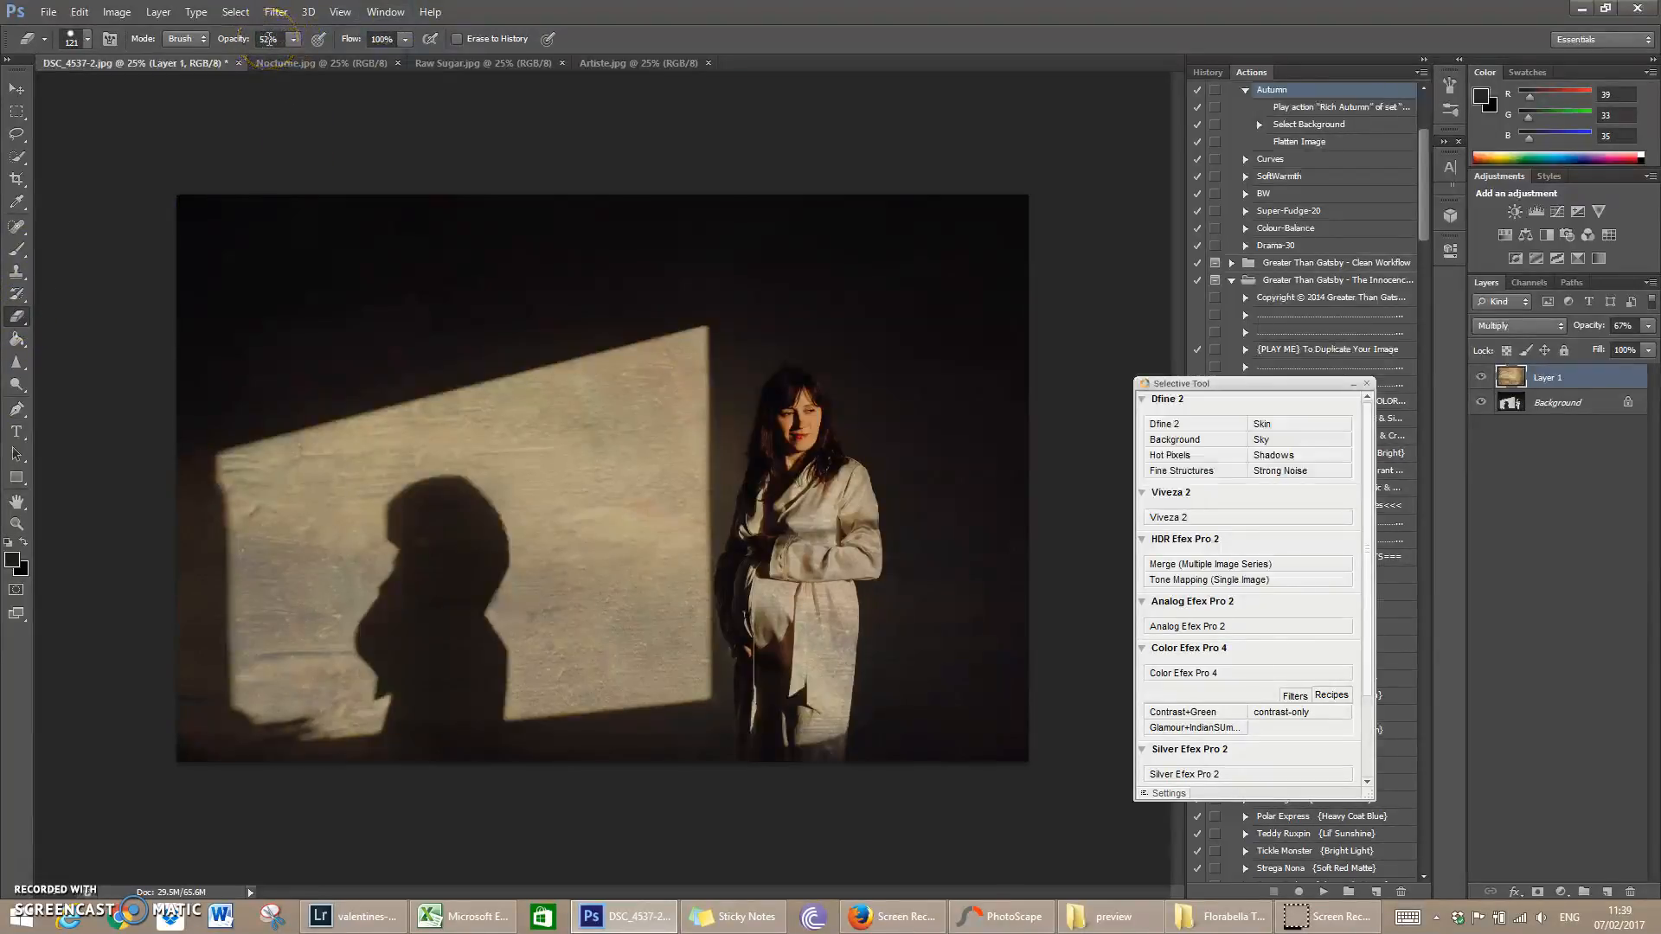
mouse_move(868, 400)
mouse_down()
mouse_move(808, 403)
mouse_move(792, 445)
mouse_move(792, 413)
mouse_move(795, 456)
mouse_move(801, 401)
mouse_move(791, 458)
mouse_move(794, 397)
mouse_move(782, 453)
mouse_up()
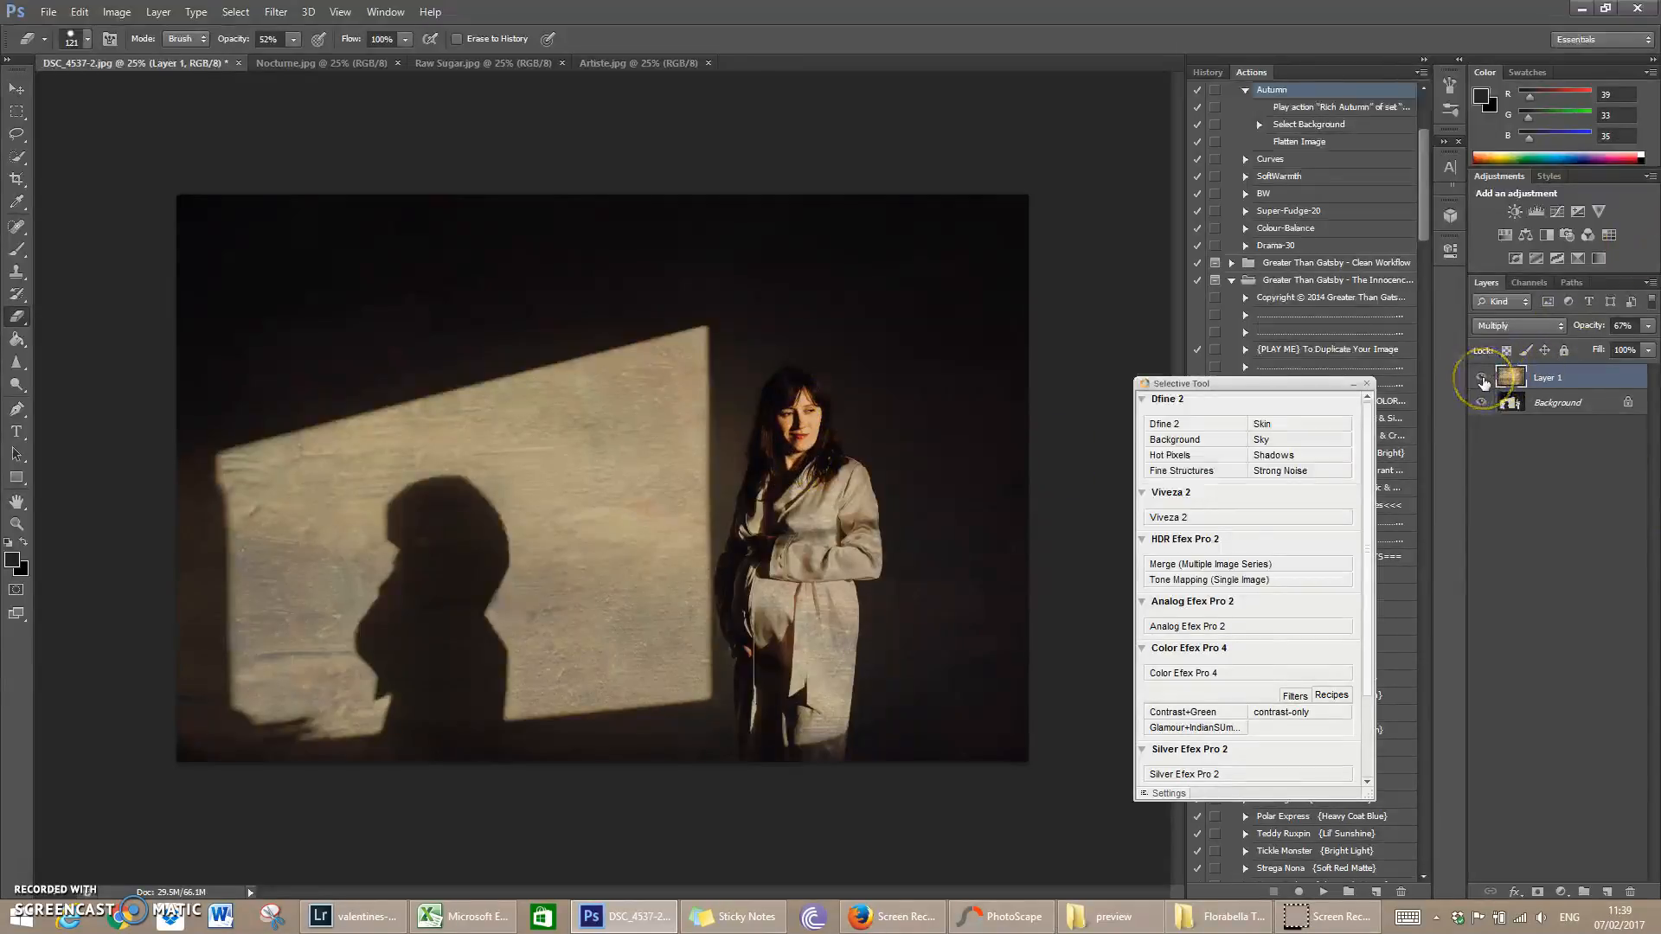
click(1482, 378)
click(1482, 378)
click(1482, 378)
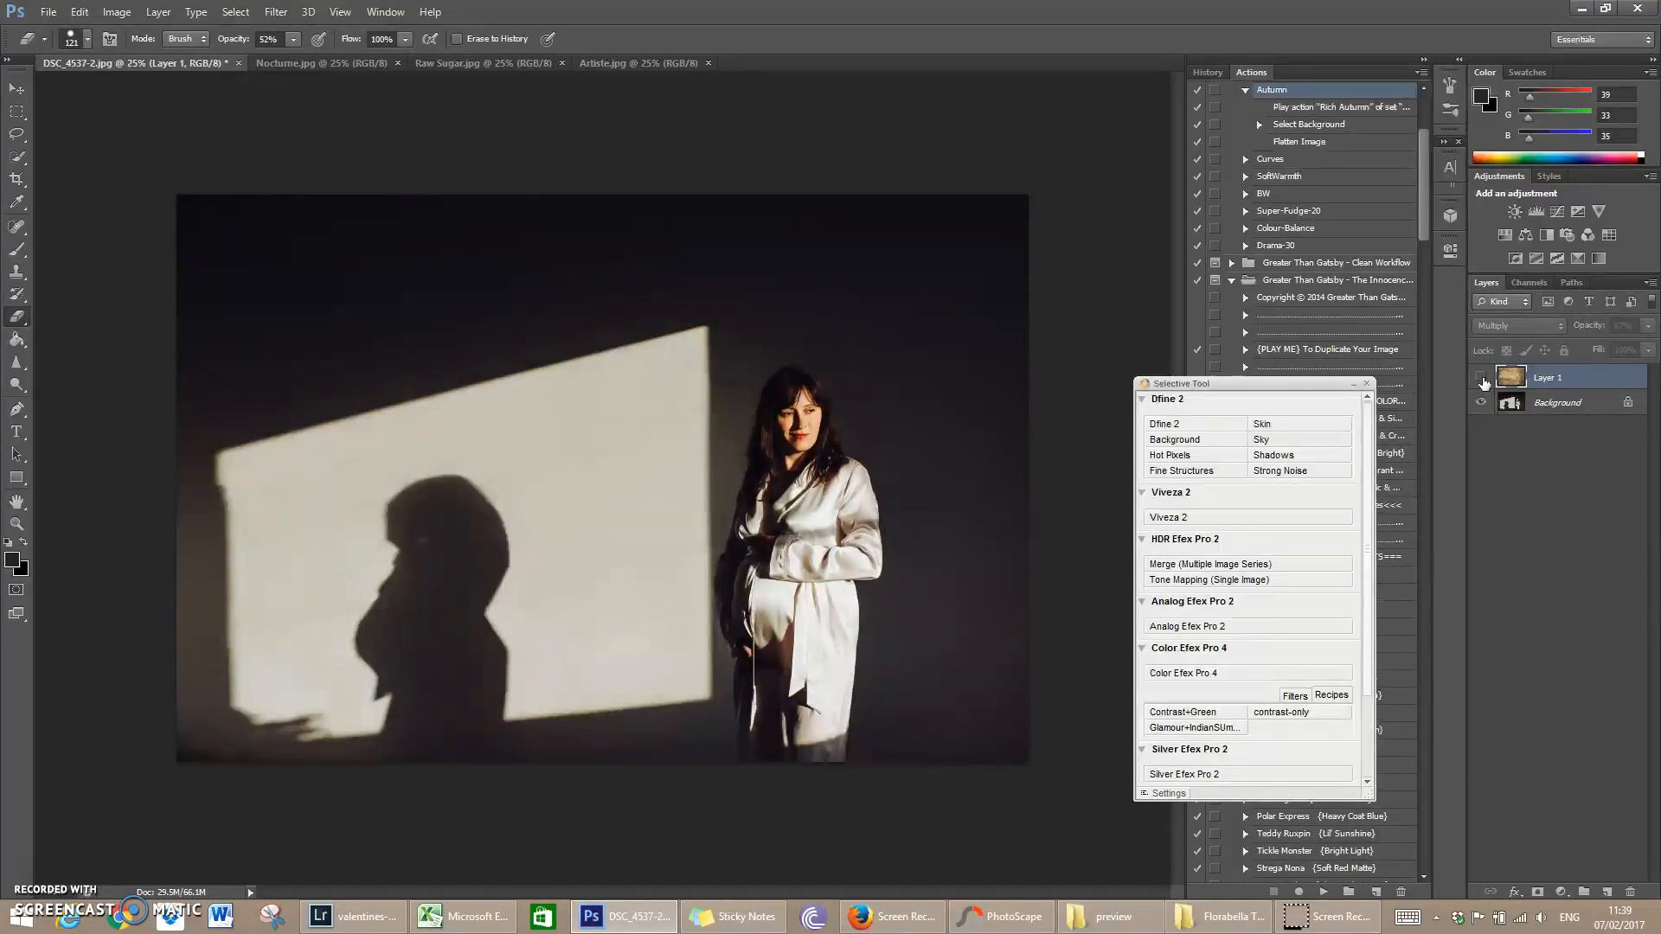
click(1482, 378)
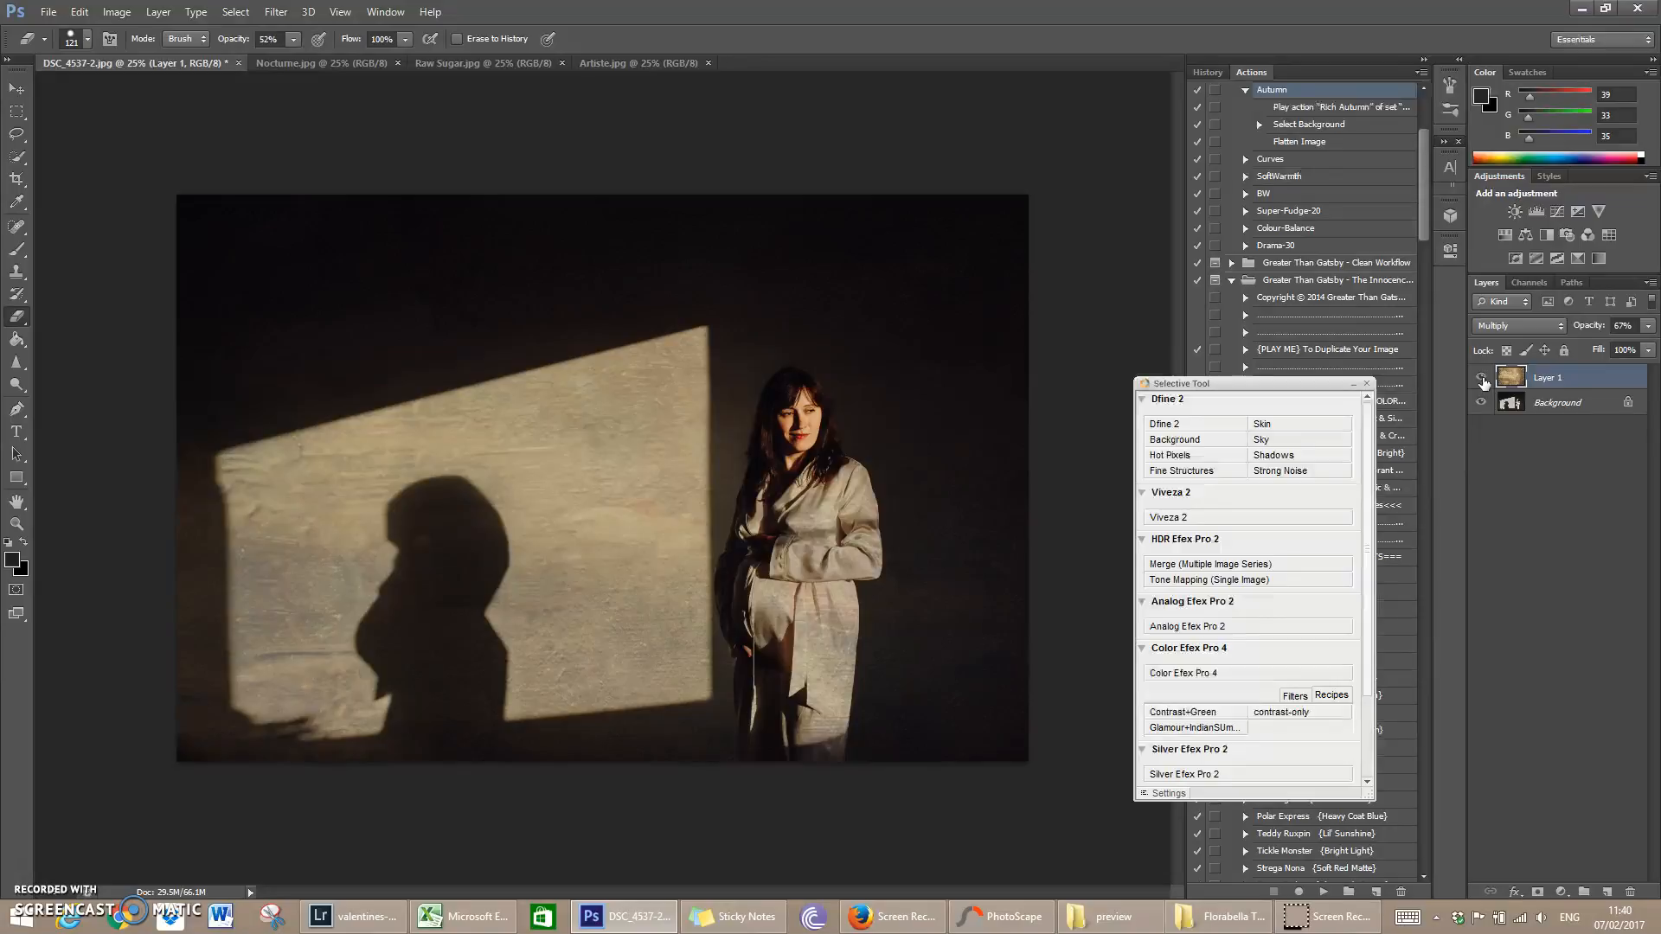
Step: Hide the Artiste texture layer and copy the whole Raw Sugar texture into DSC_4537-2.jpg as a new layer directly above the Background
click(1482, 378)
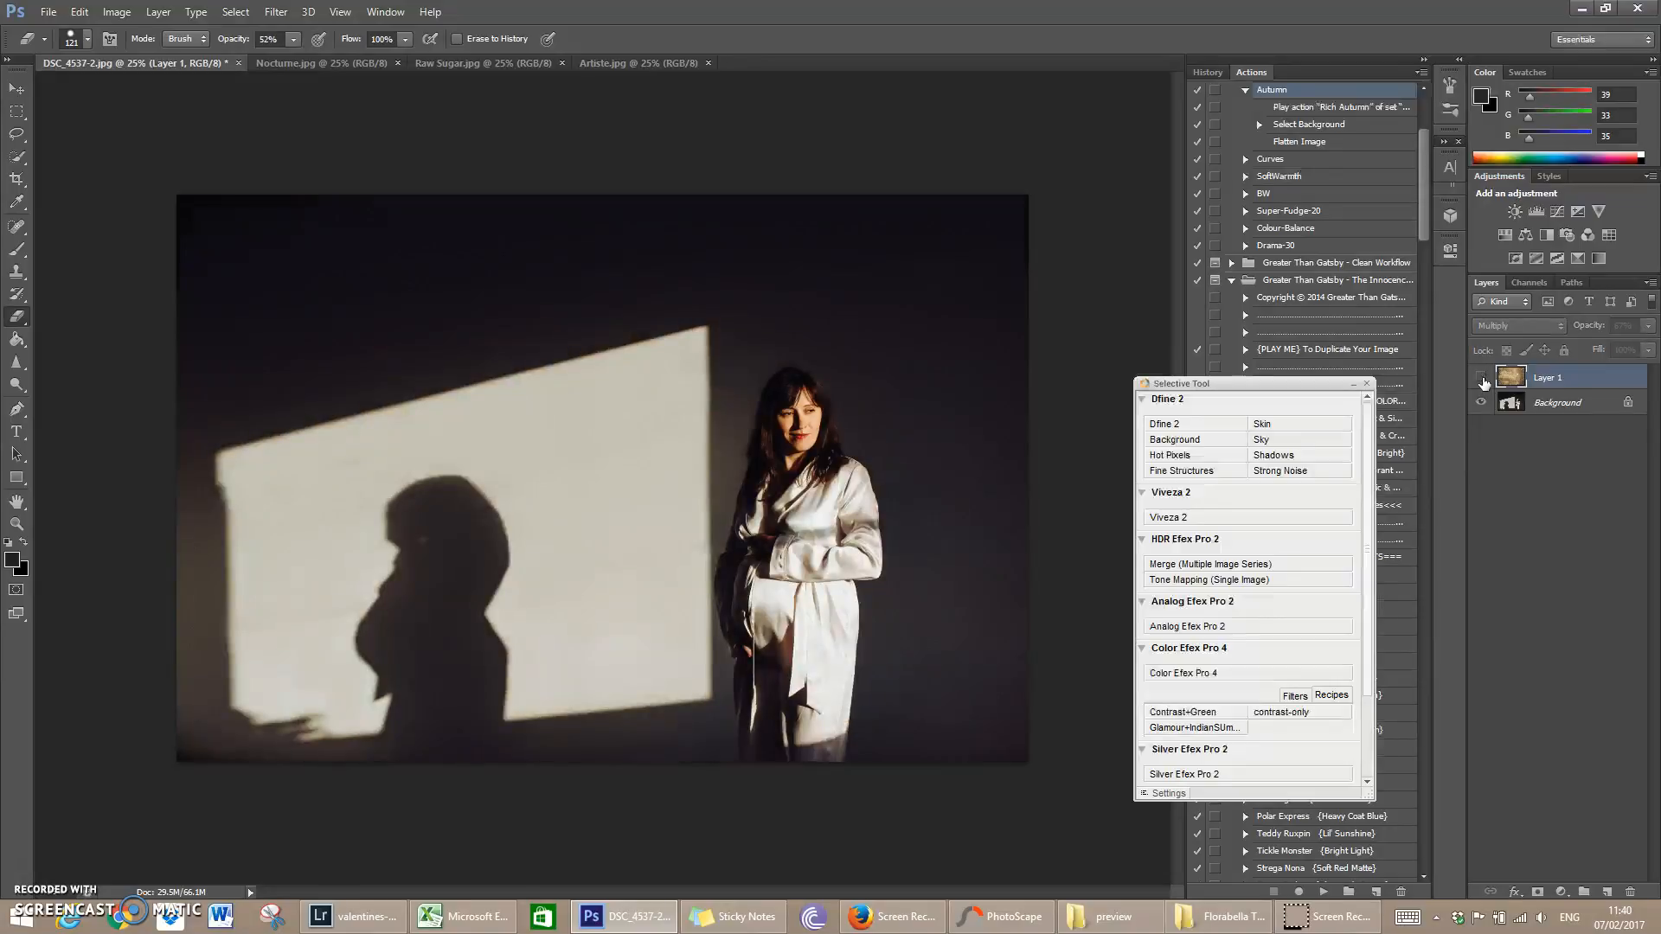
click(1555, 404)
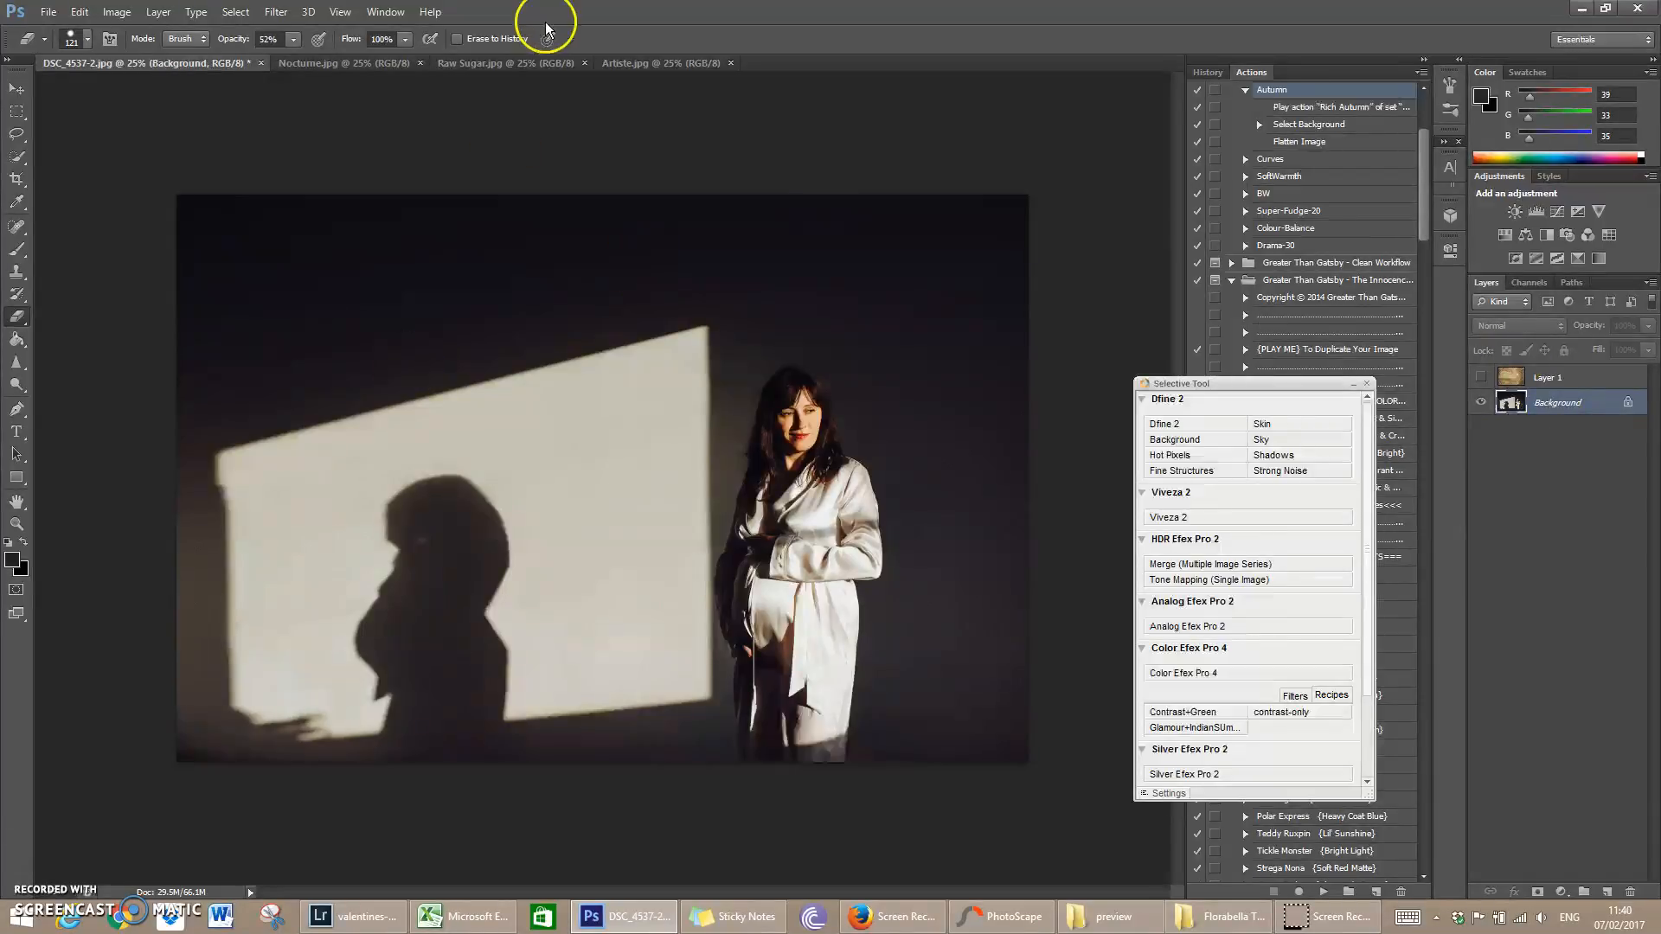
click(541, 60)
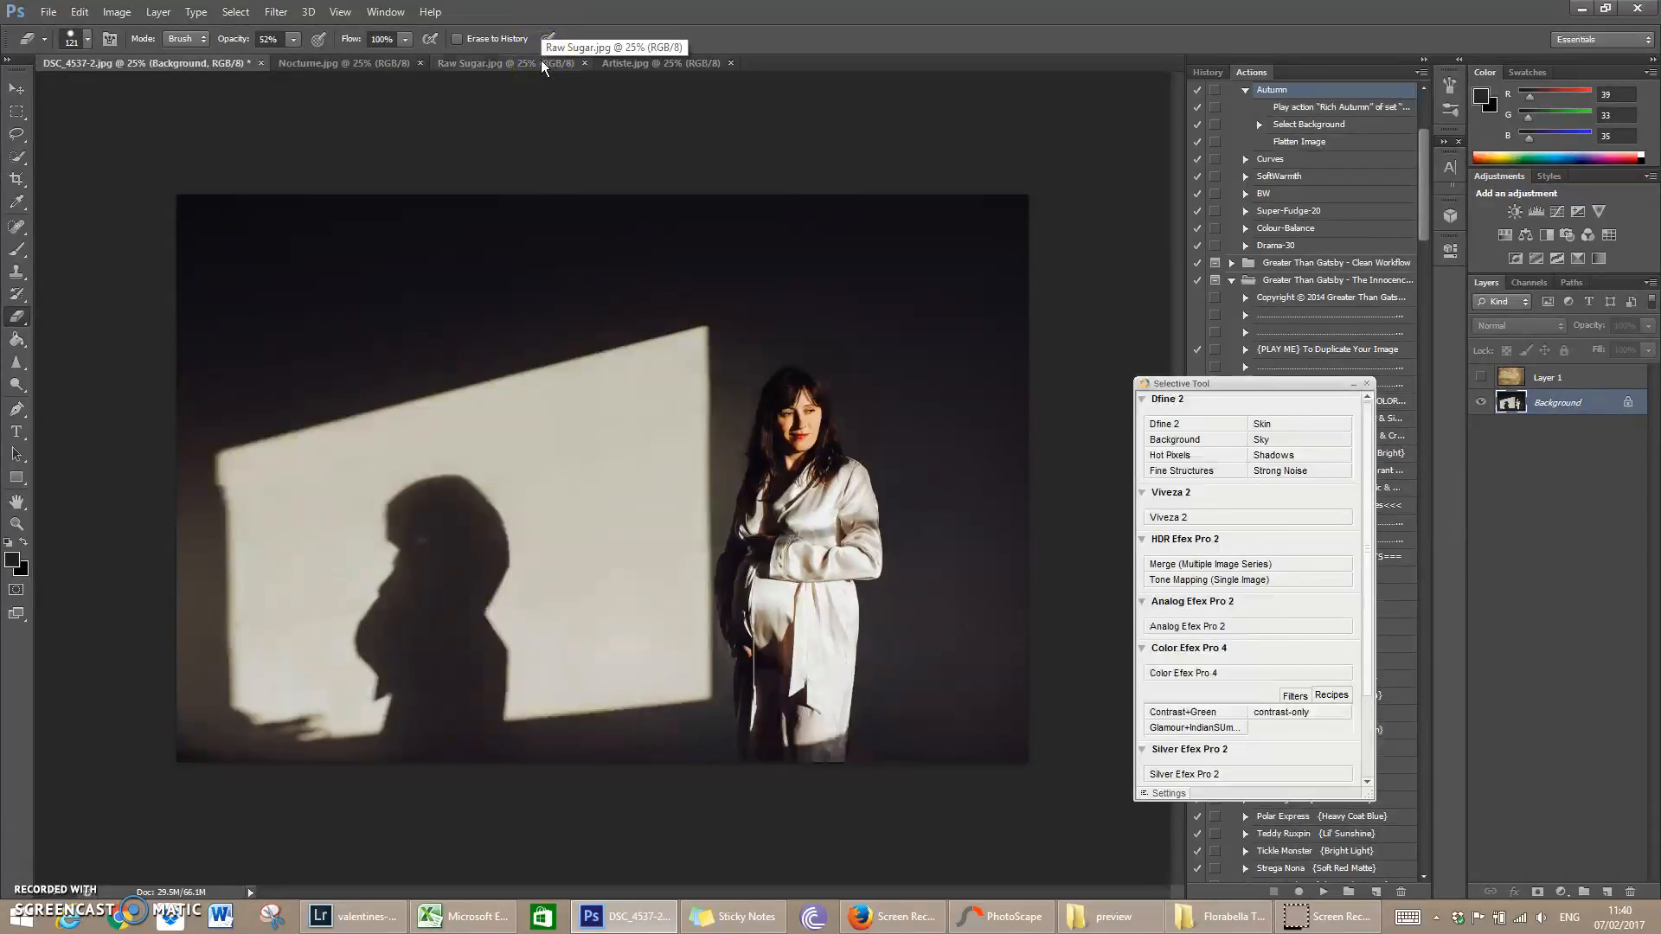
click(337, 67)
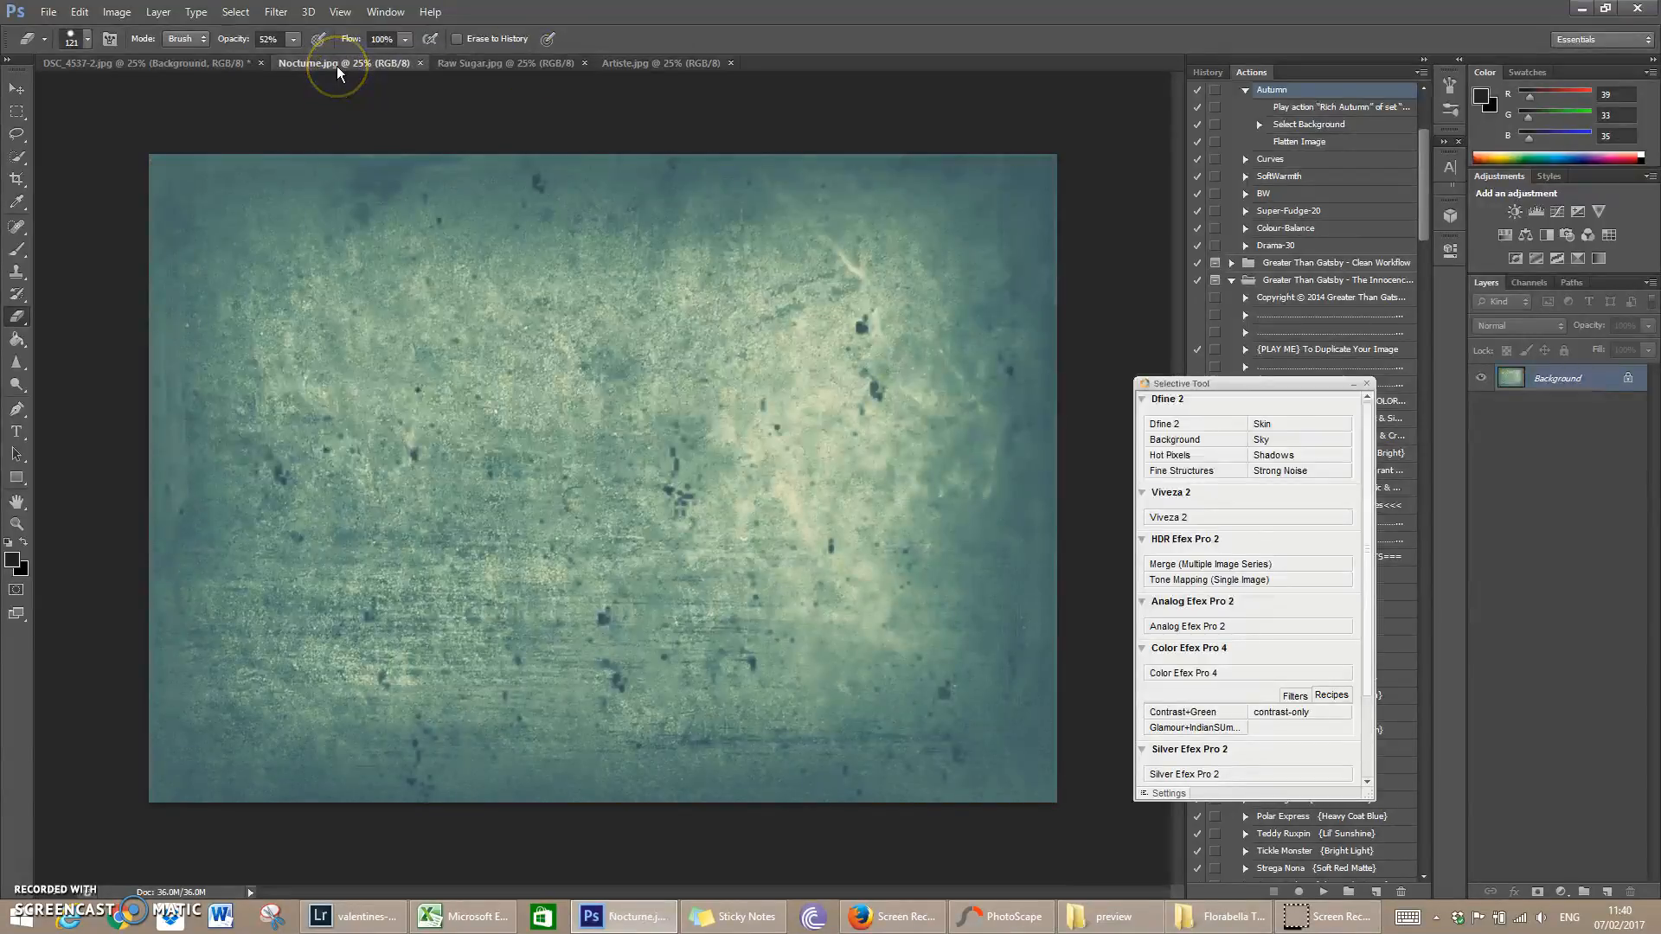
click(488, 65)
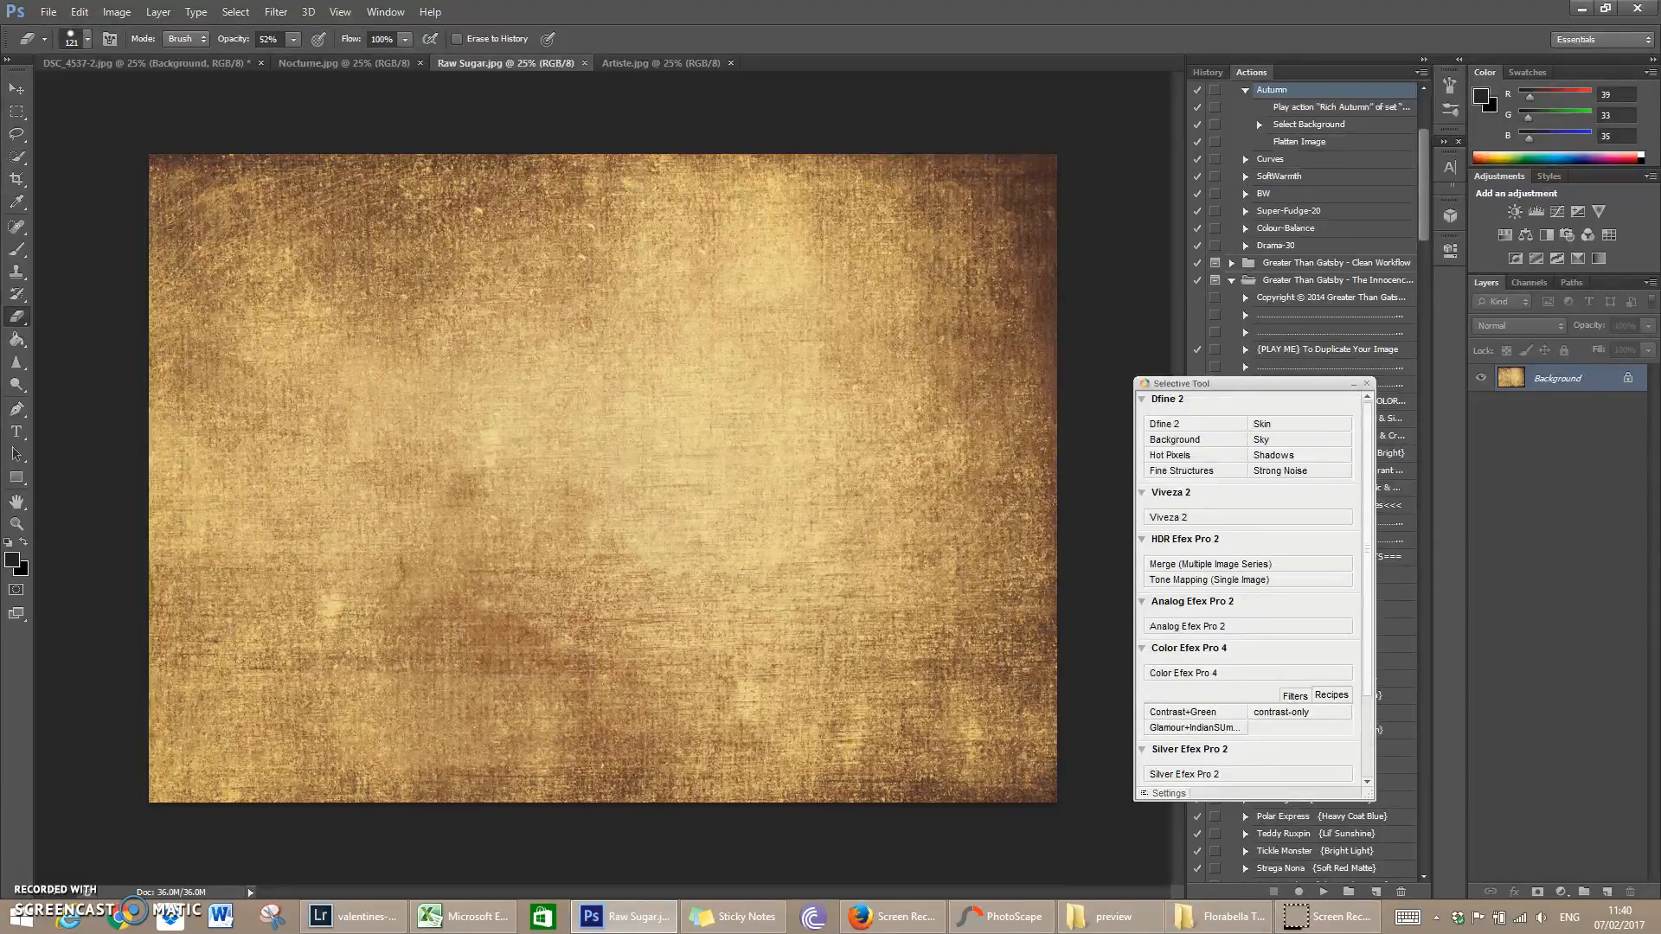
key(ctrl+a)
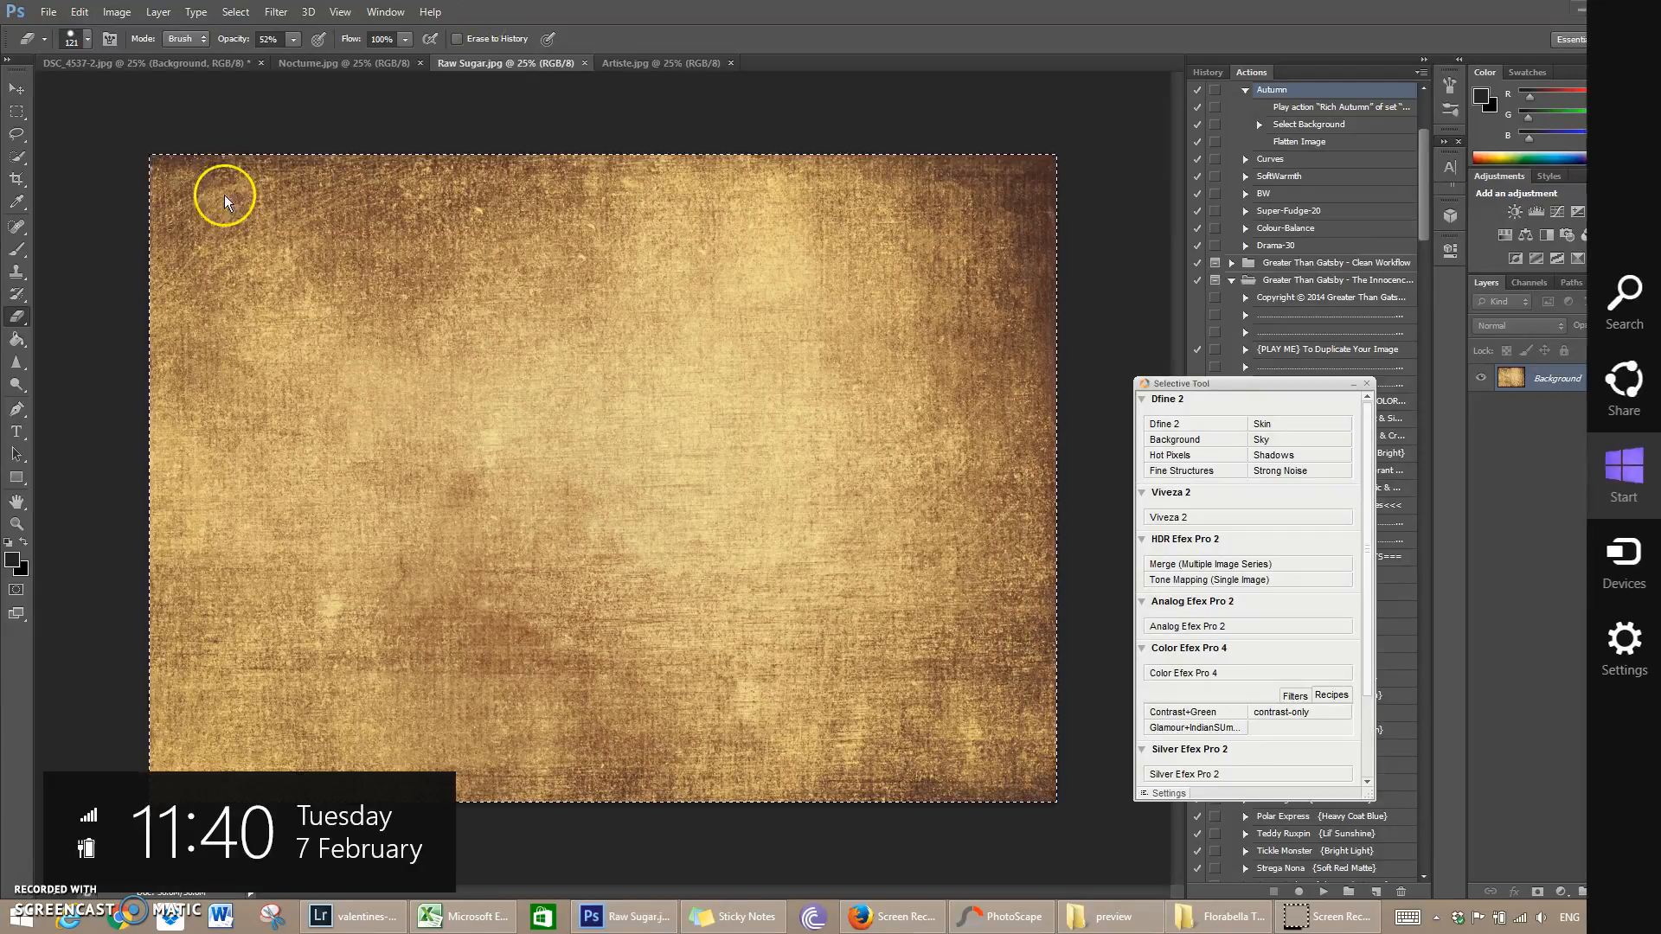
click(165, 64)
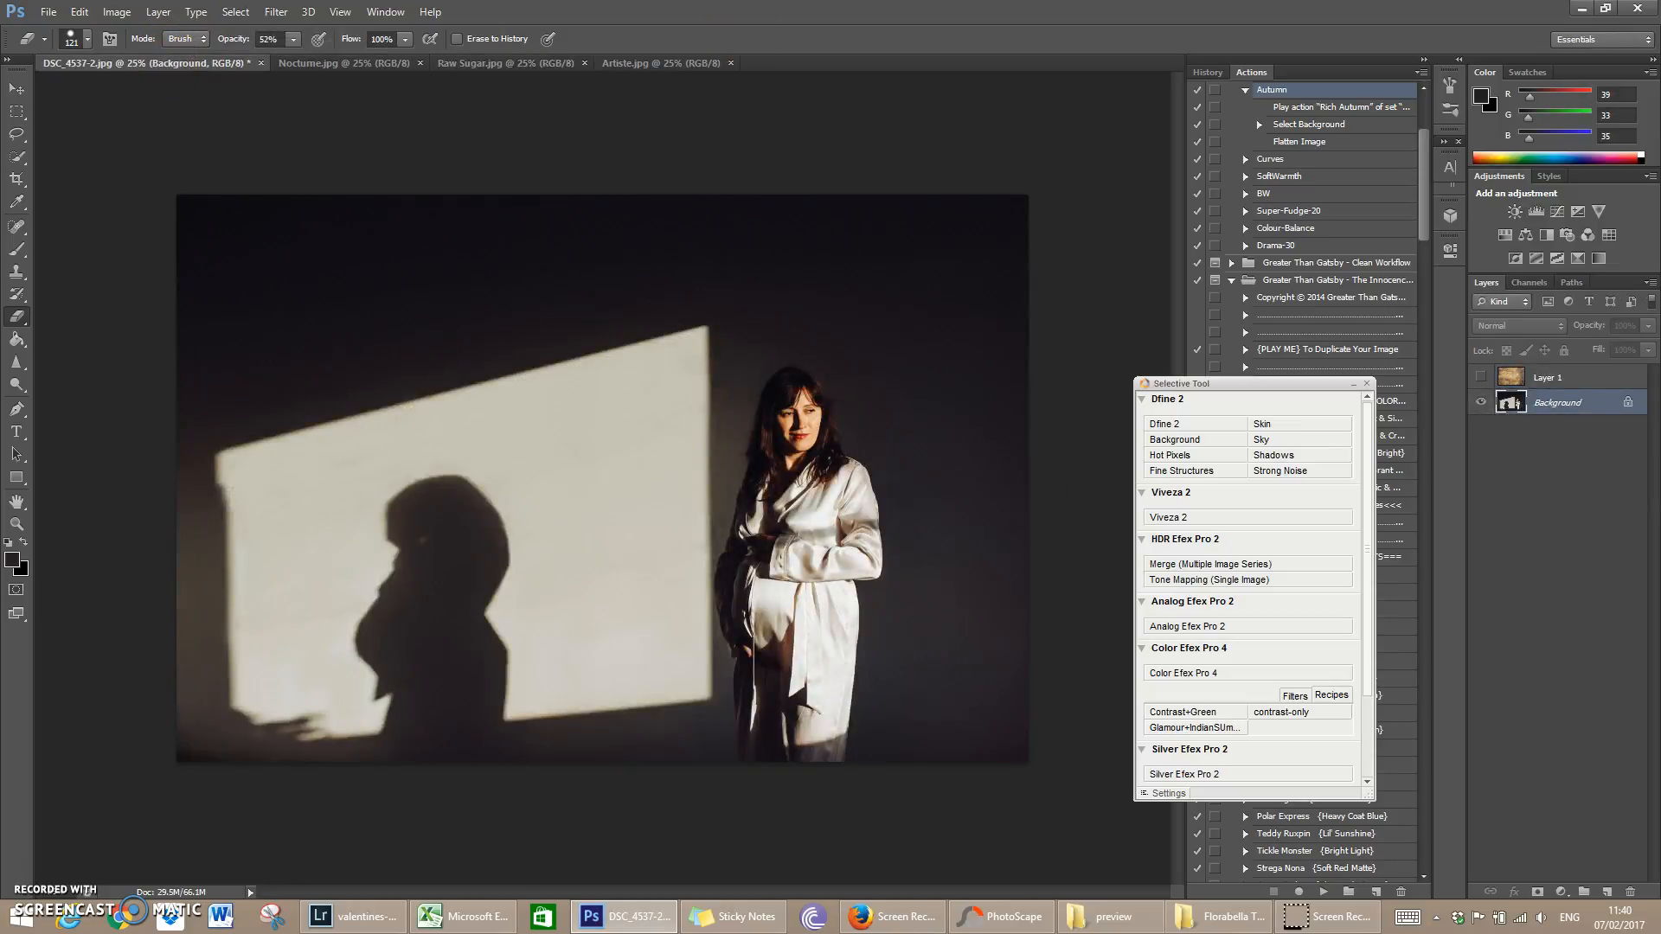
key(ctrl+v)
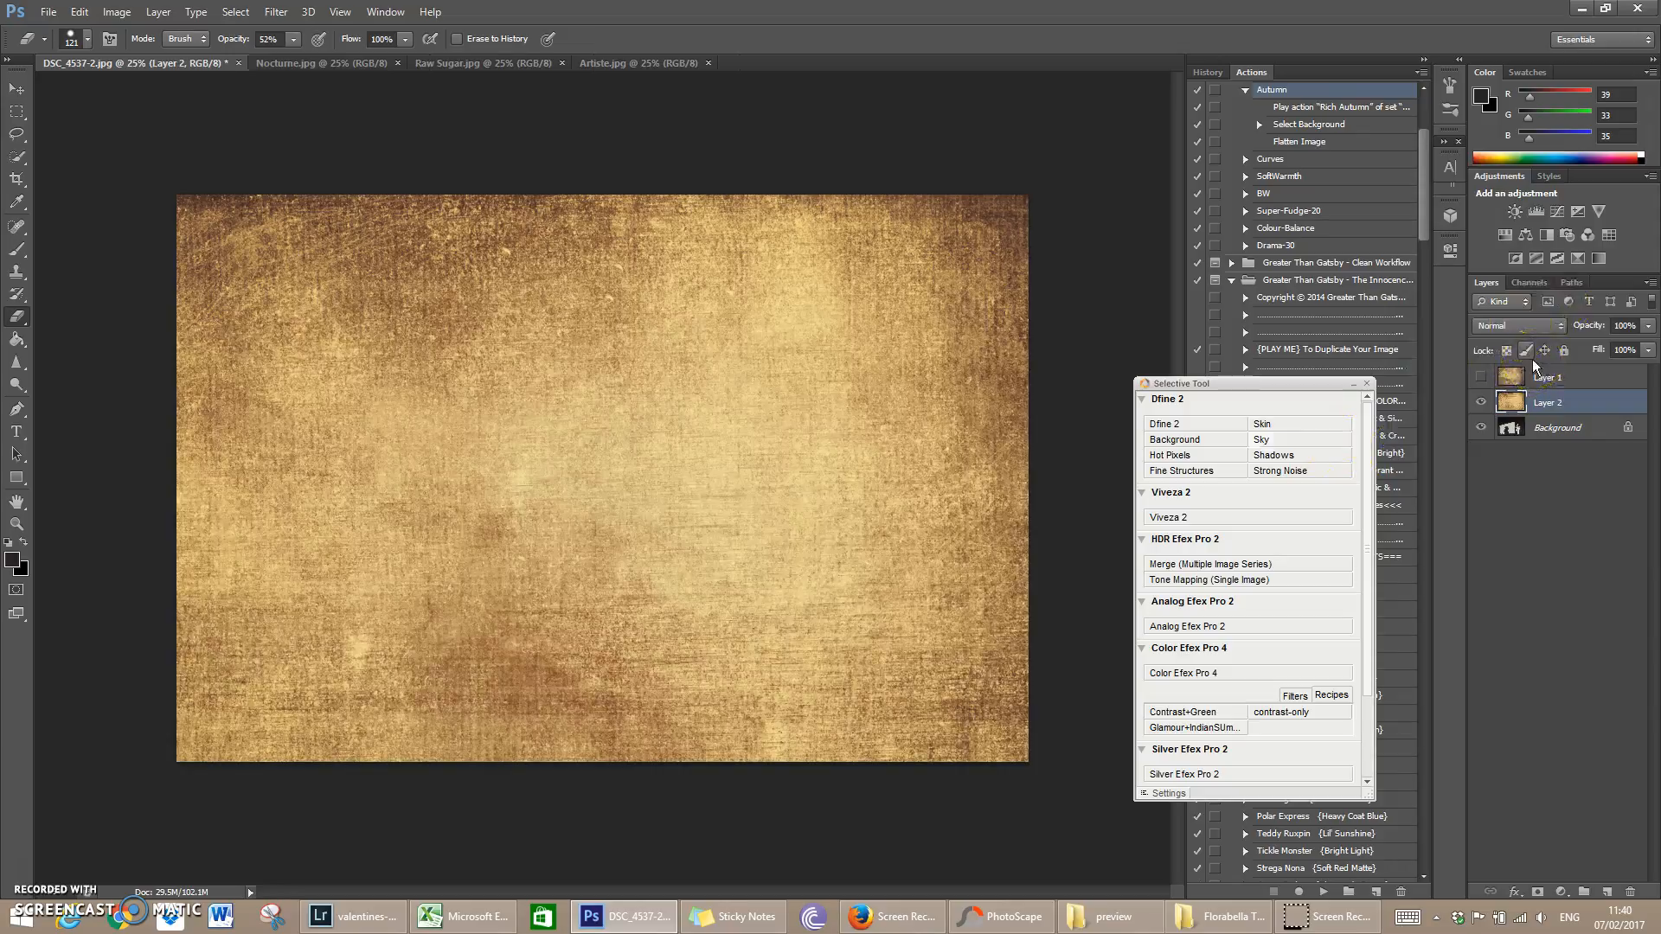
Step: Try Multiply on the Raw Sugar texture layer, and settle on the Soft Light blend mode at 66% opacity
click(1543, 324)
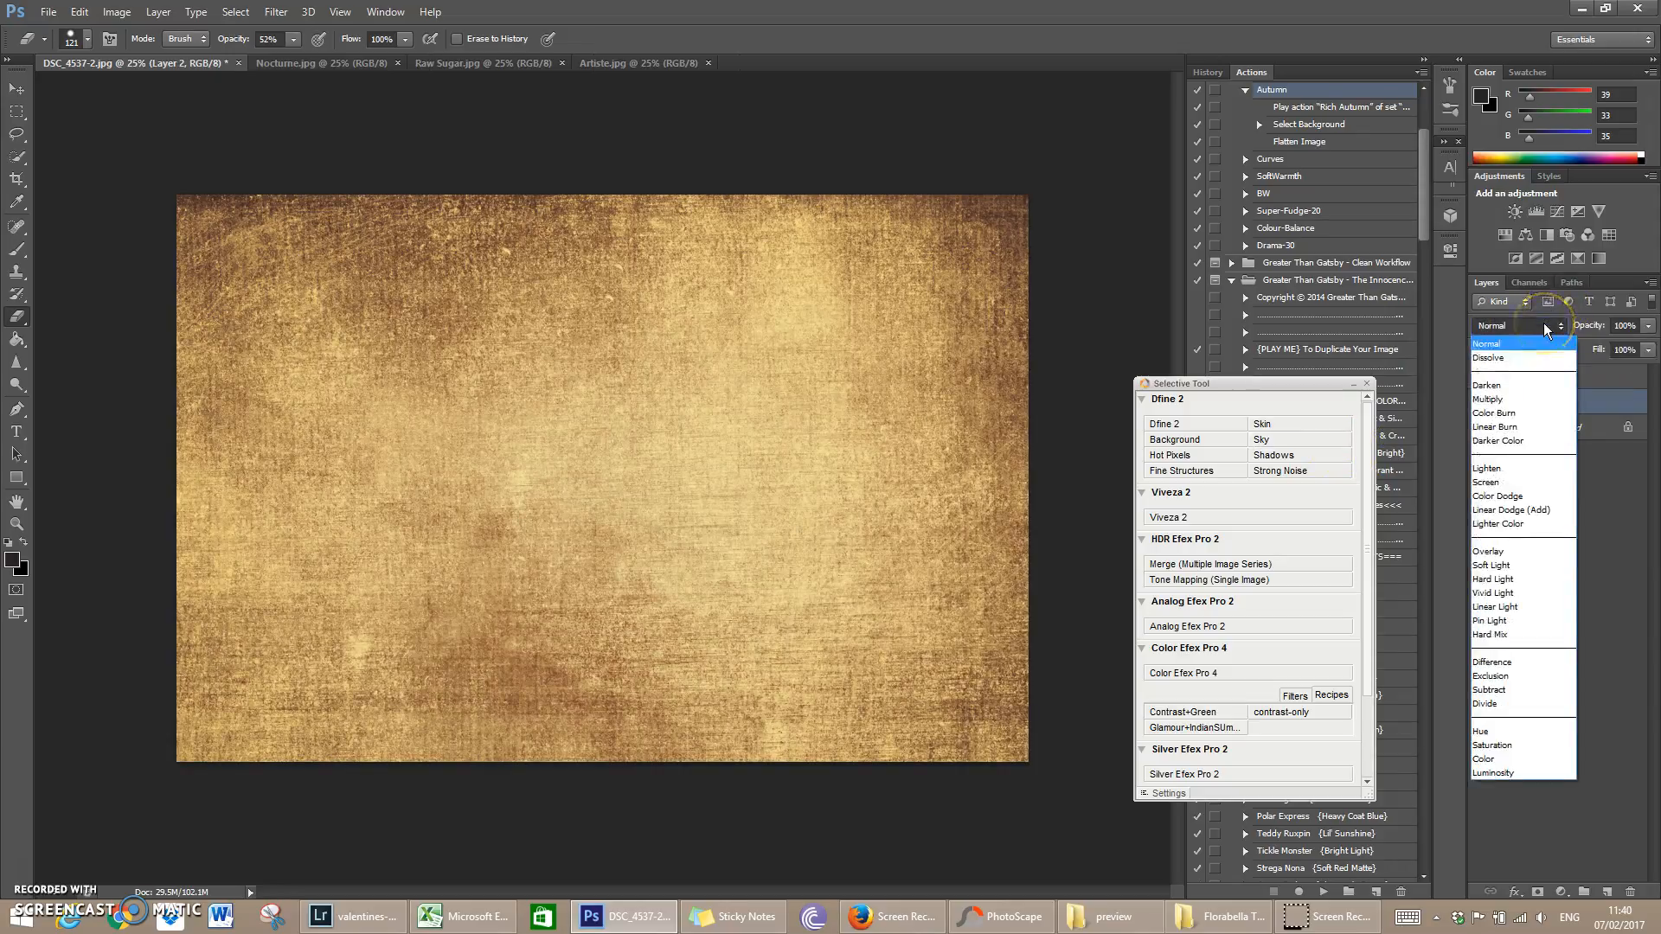
click(1504, 400)
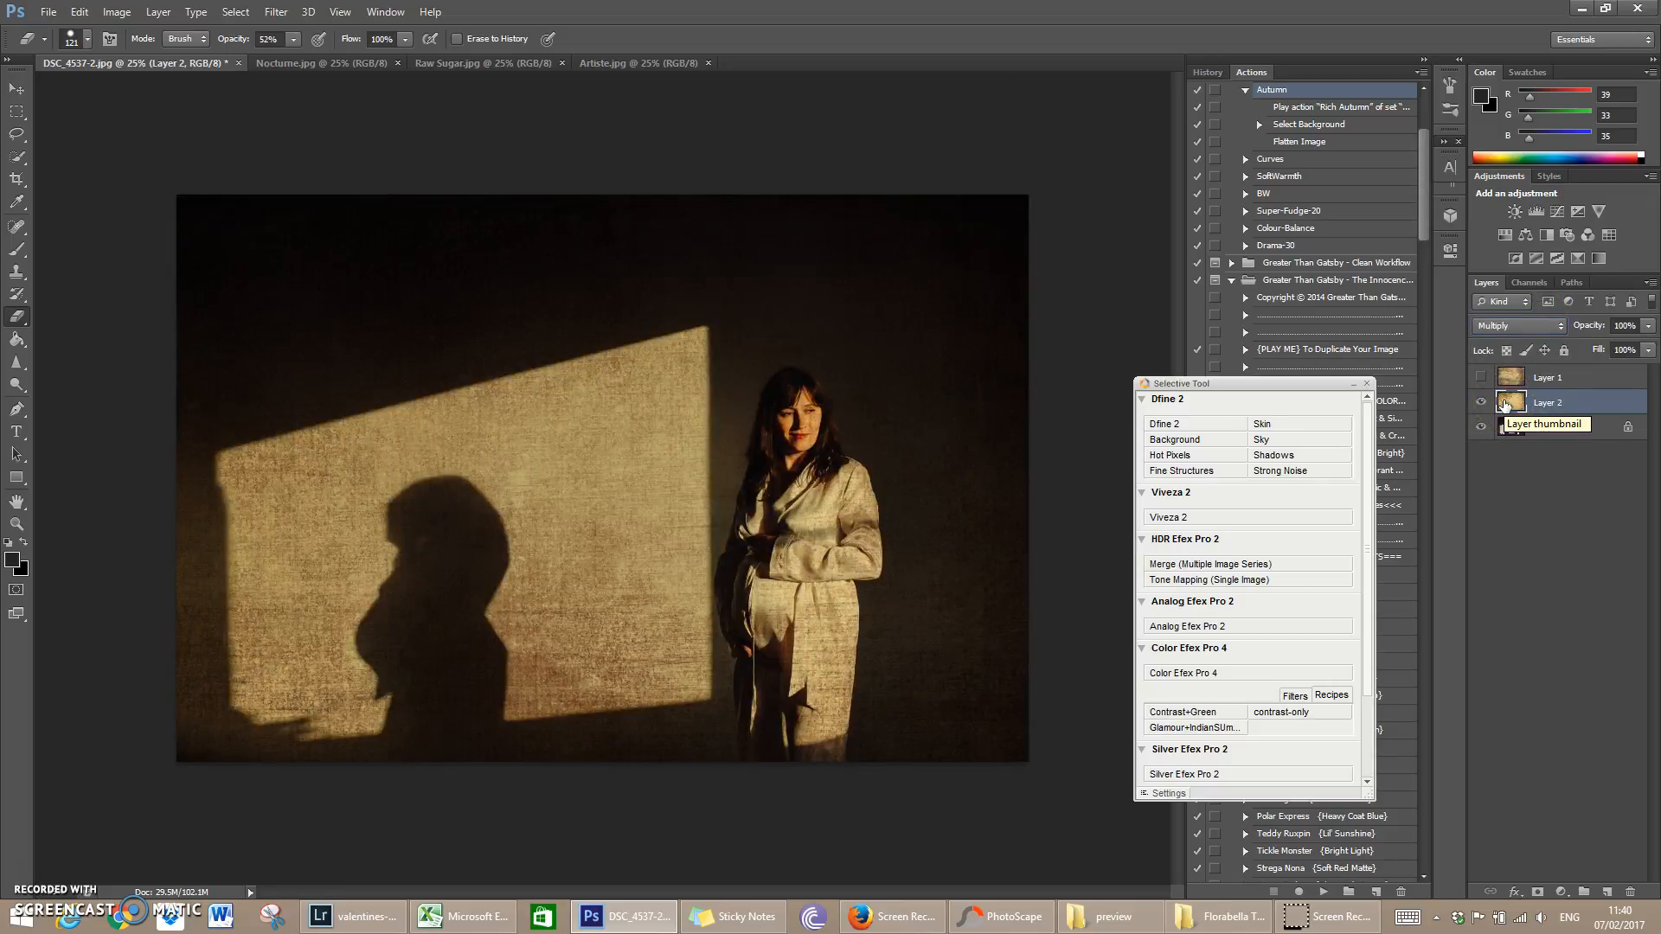
click(1509, 325)
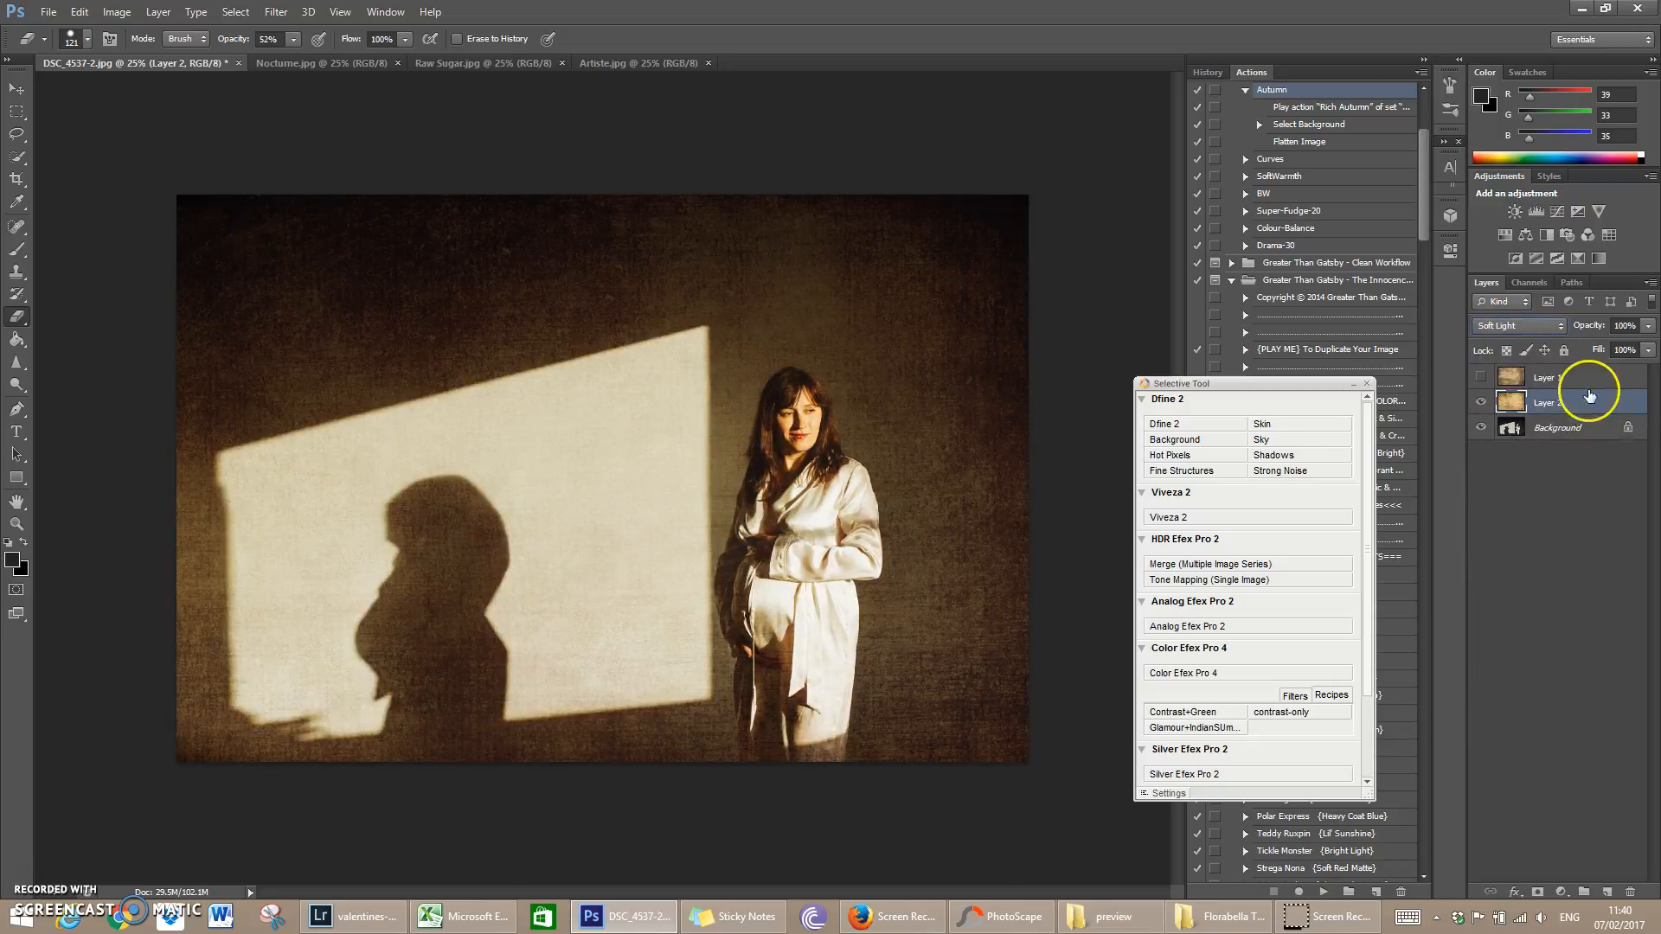
click(1648, 326)
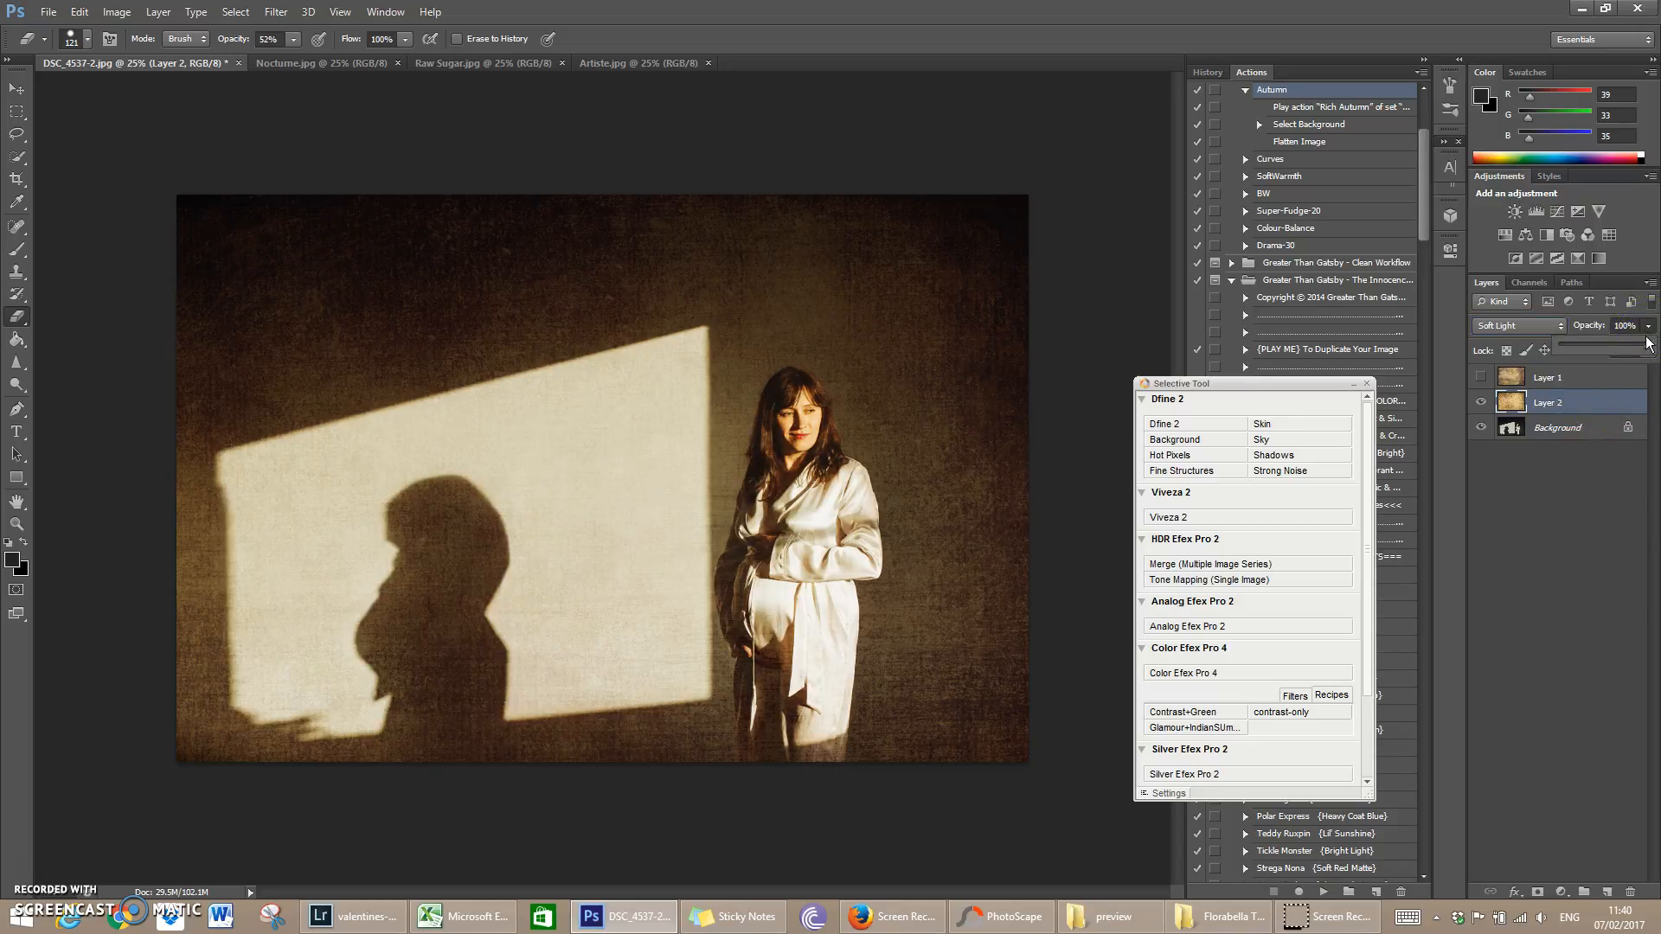
drag(1646, 349, 1620, 350)
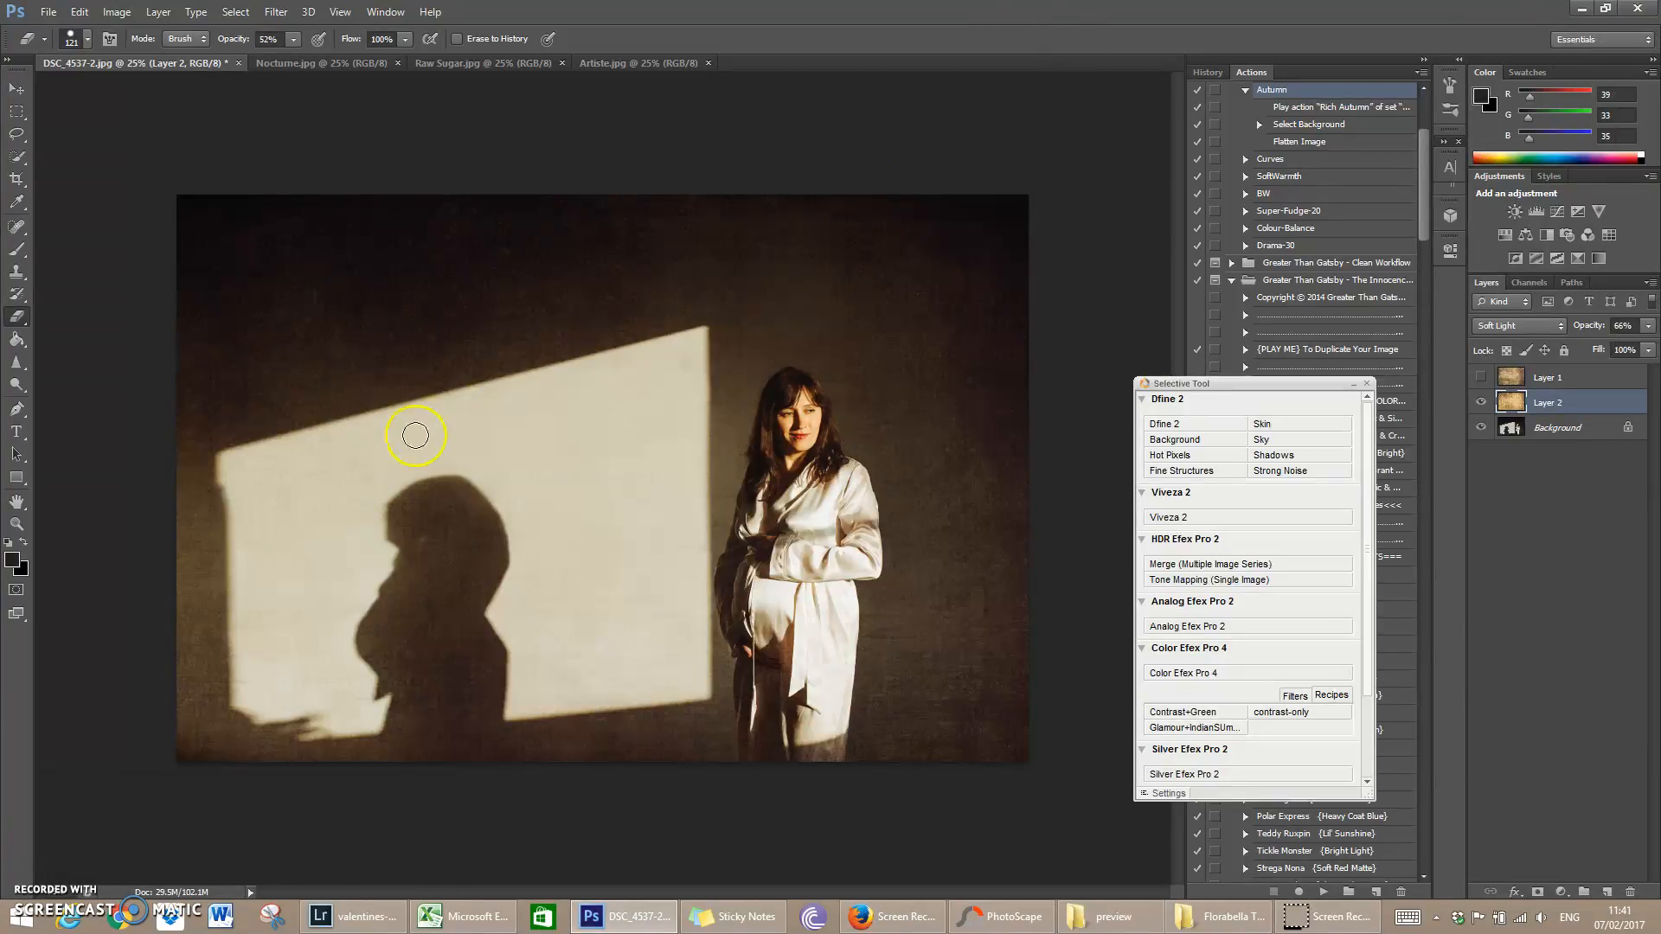
Step: Erase the Raw Sugar texture over the woman's face with the Eraser at 52% opacity, and compare with the layer hidden and shown
mouse_move(782, 424)
mouse_down()
mouse_move(801, 391)
mouse_move(809, 424)
mouse_move(784, 470)
mouse_move(814, 446)
mouse_move(800, 406)
mouse_move(786, 465)
mouse_move(800, 394)
mouse_move(811, 408)
mouse_move(781, 445)
mouse_move(809, 447)
mouse_move(811, 421)
mouse_move(793, 462)
mouse_move(798, 406)
mouse_move(809, 478)
mouse_up()
click(1483, 412)
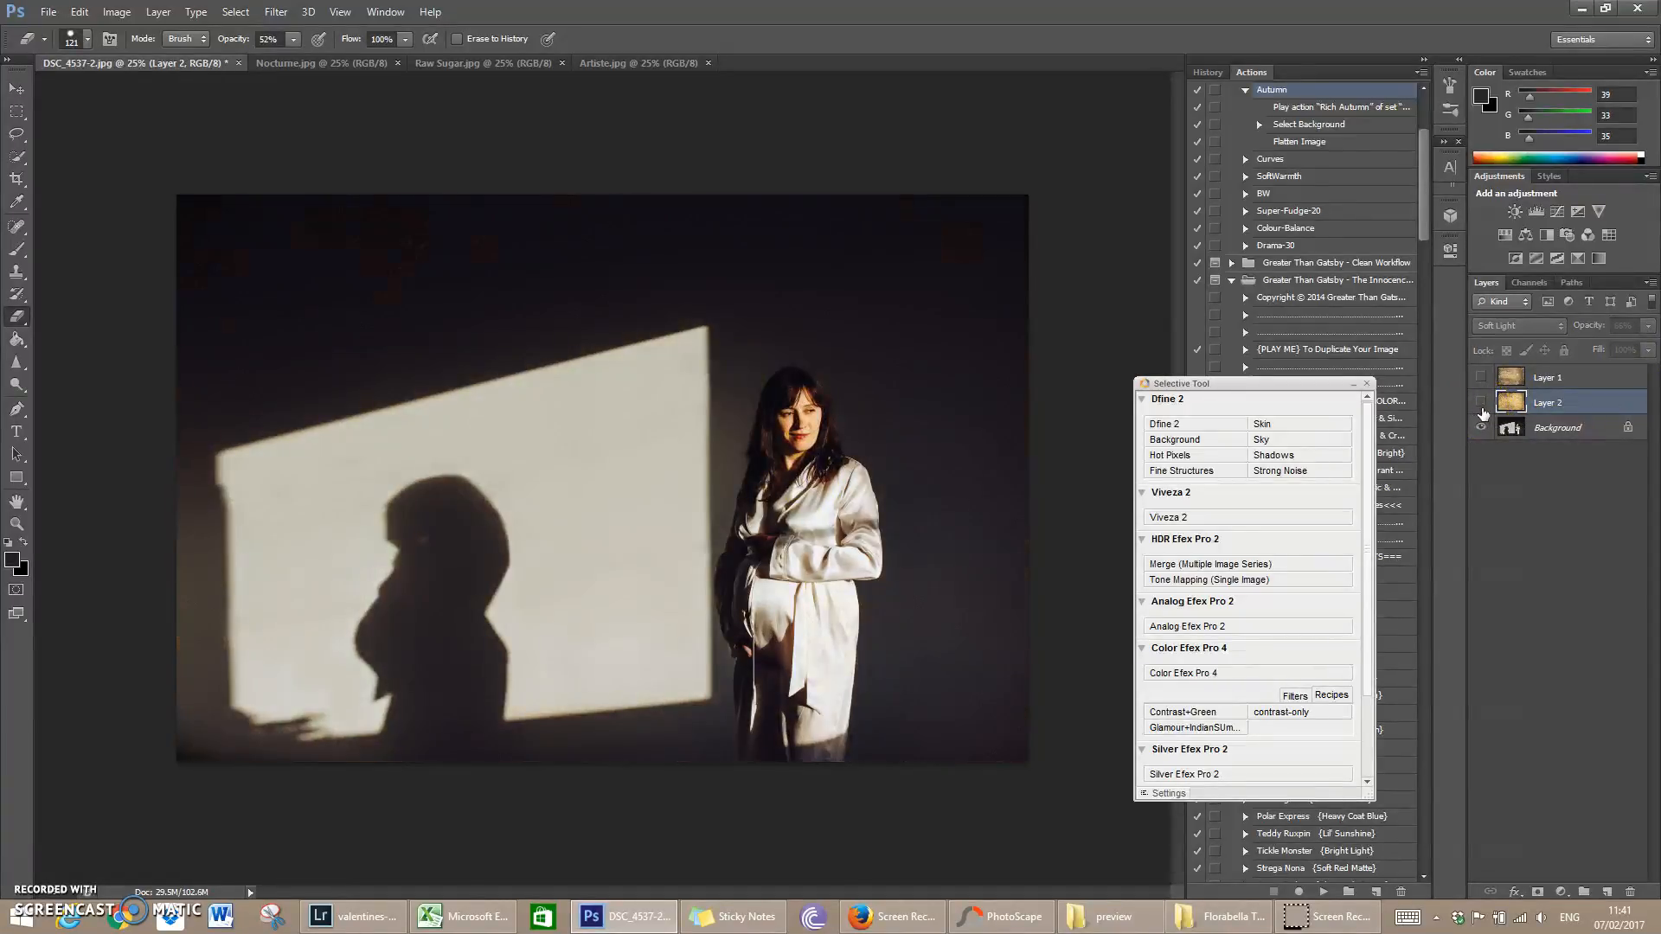
click(1481, 404)
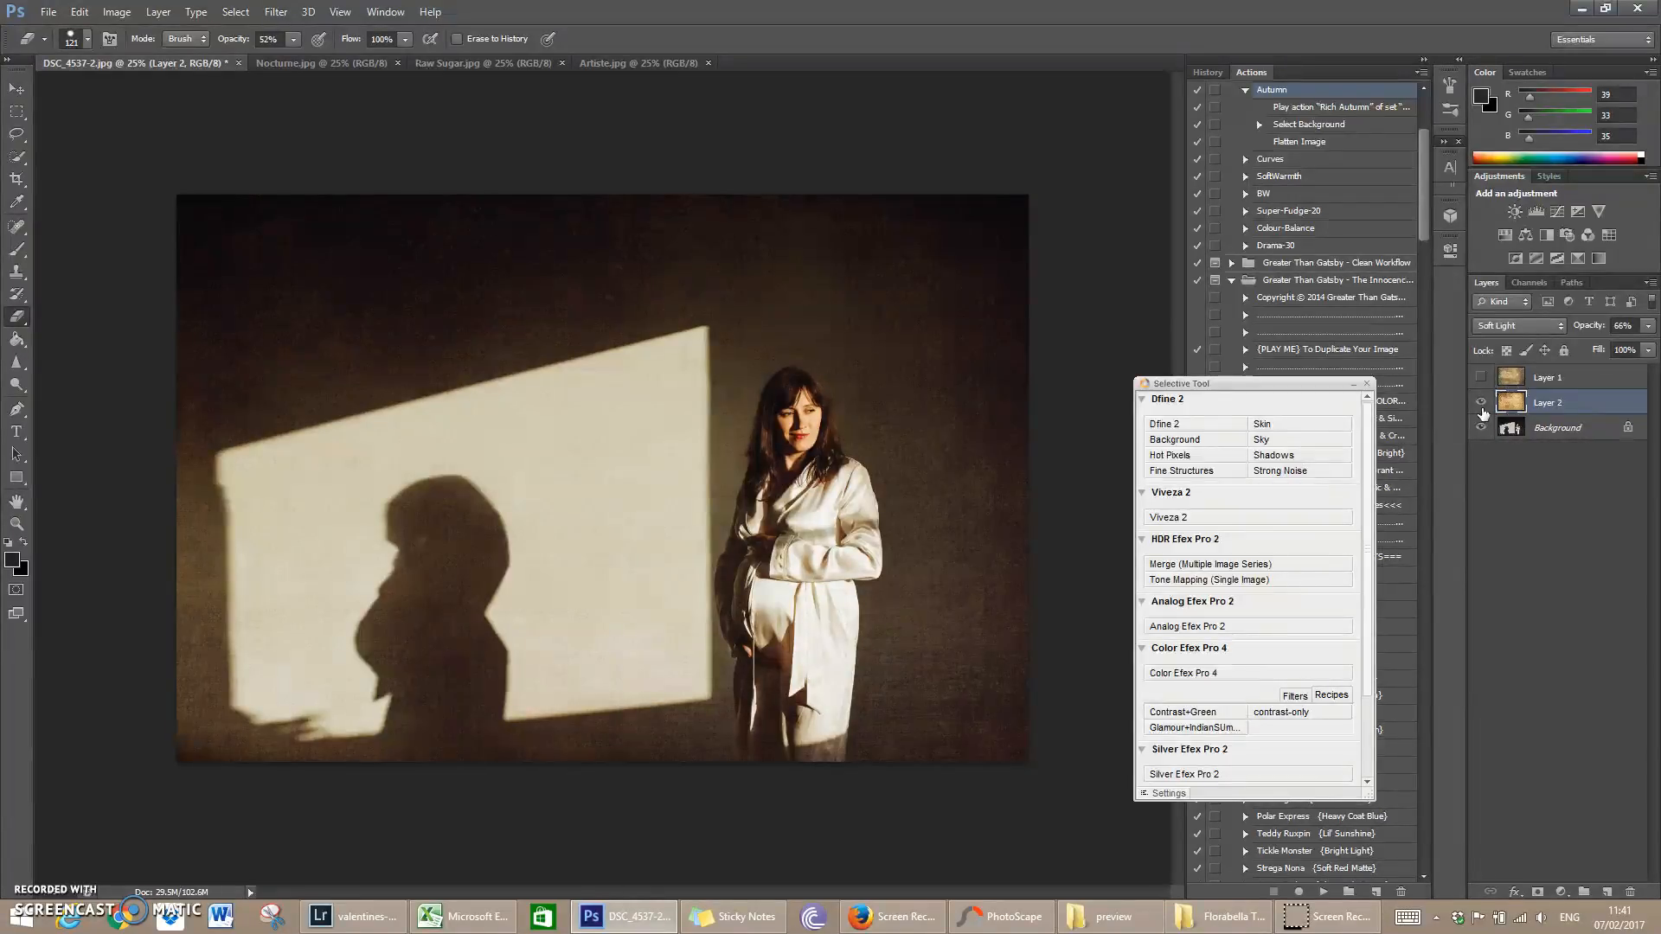
click(1482, 403)
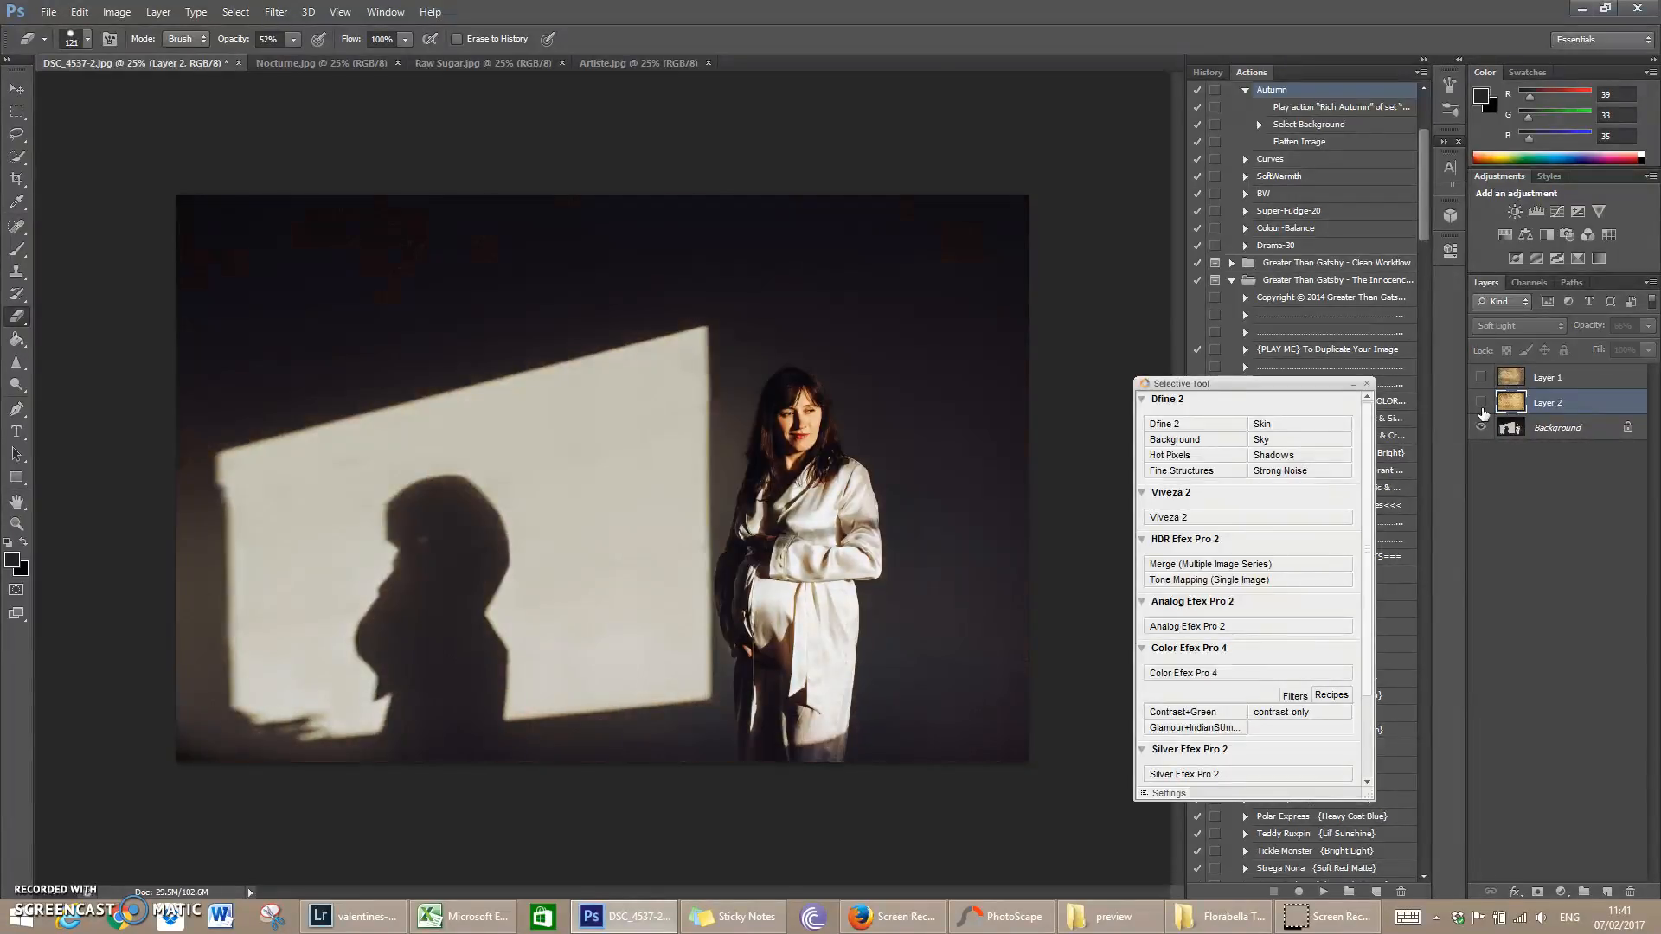
click(1482, 403)
Step: Show the Artiste layer together with the Raw Sugar layer to preview the combination, and hide both texture layers
click(1482, 378)
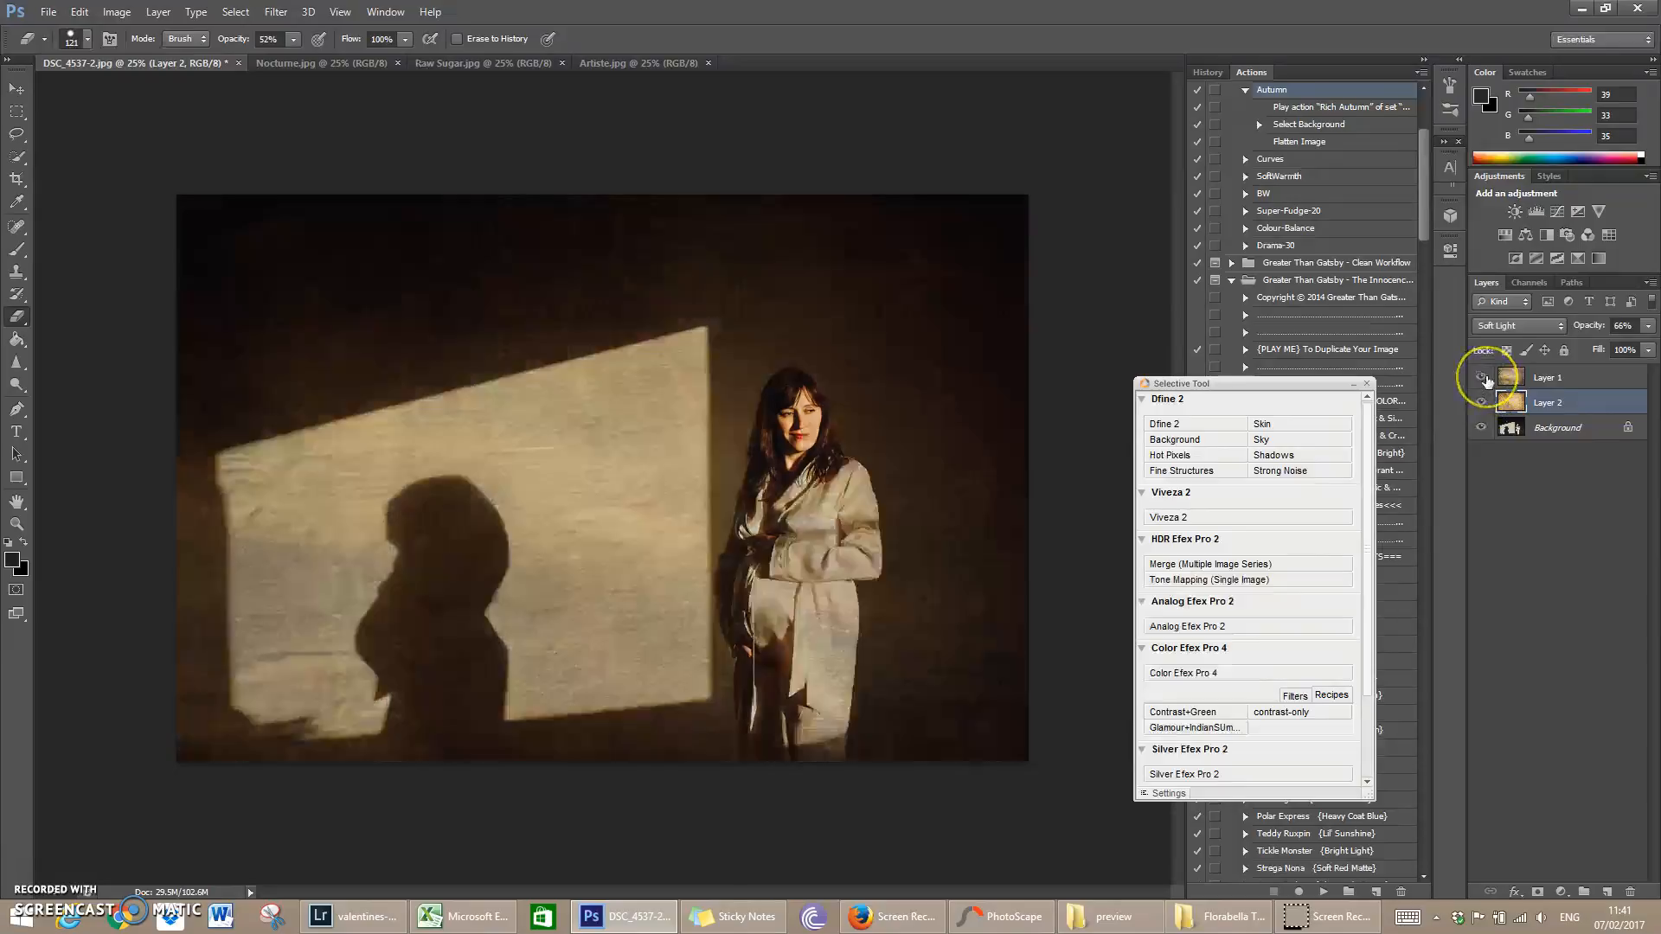
click(1483, 380)
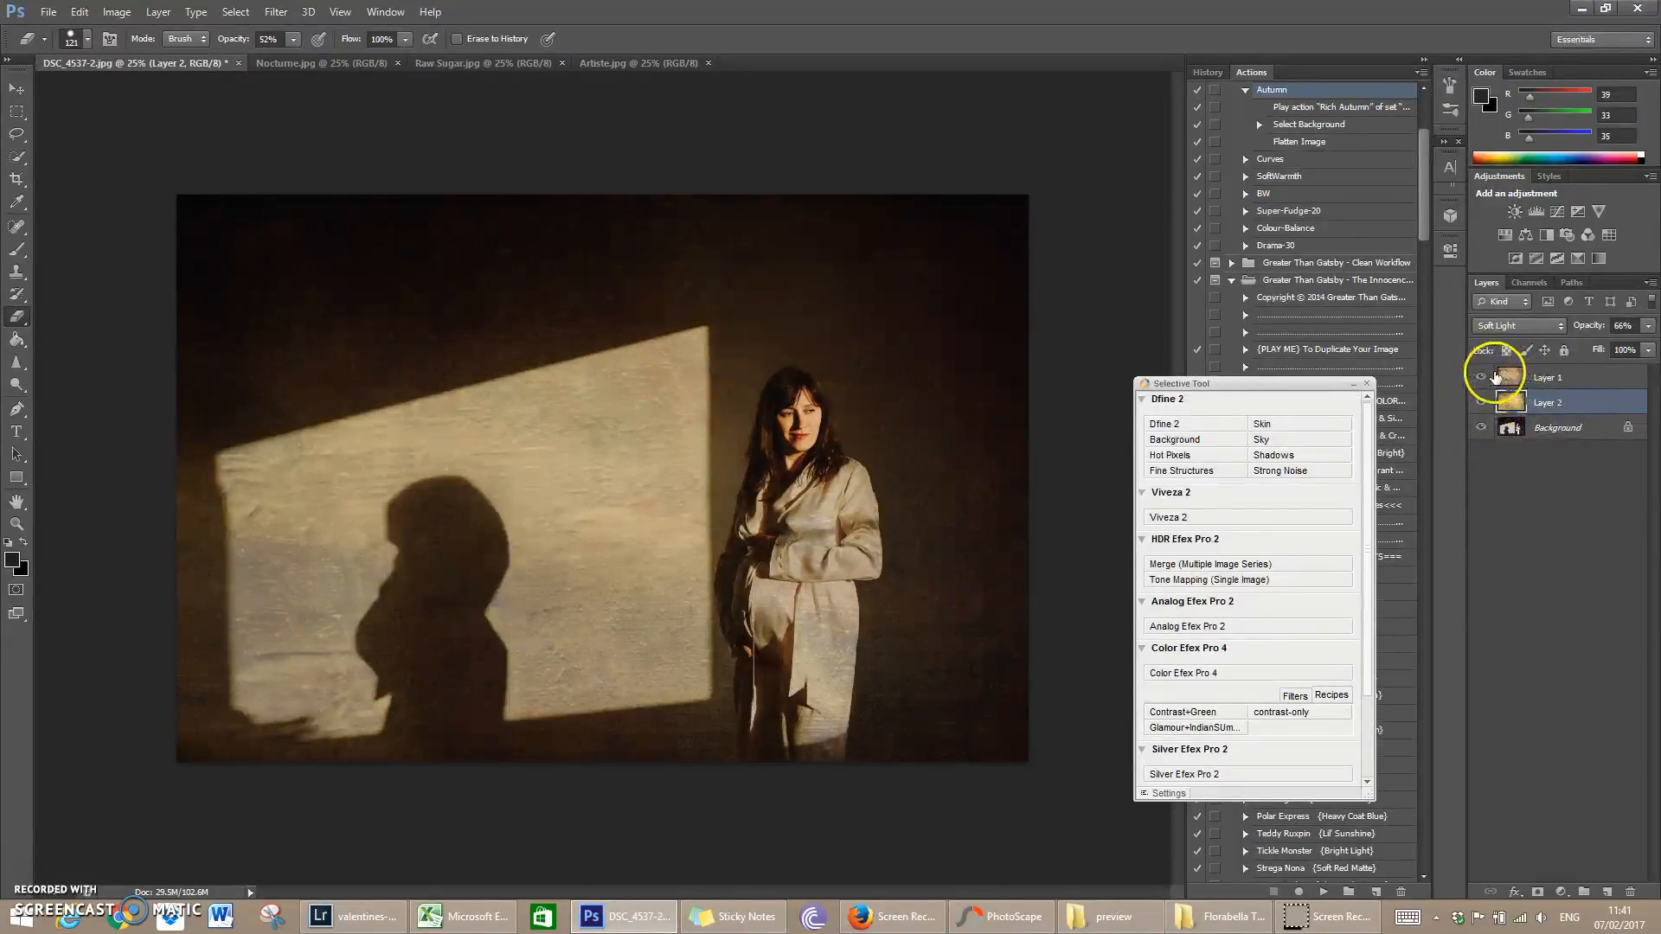
click(1483, 404)
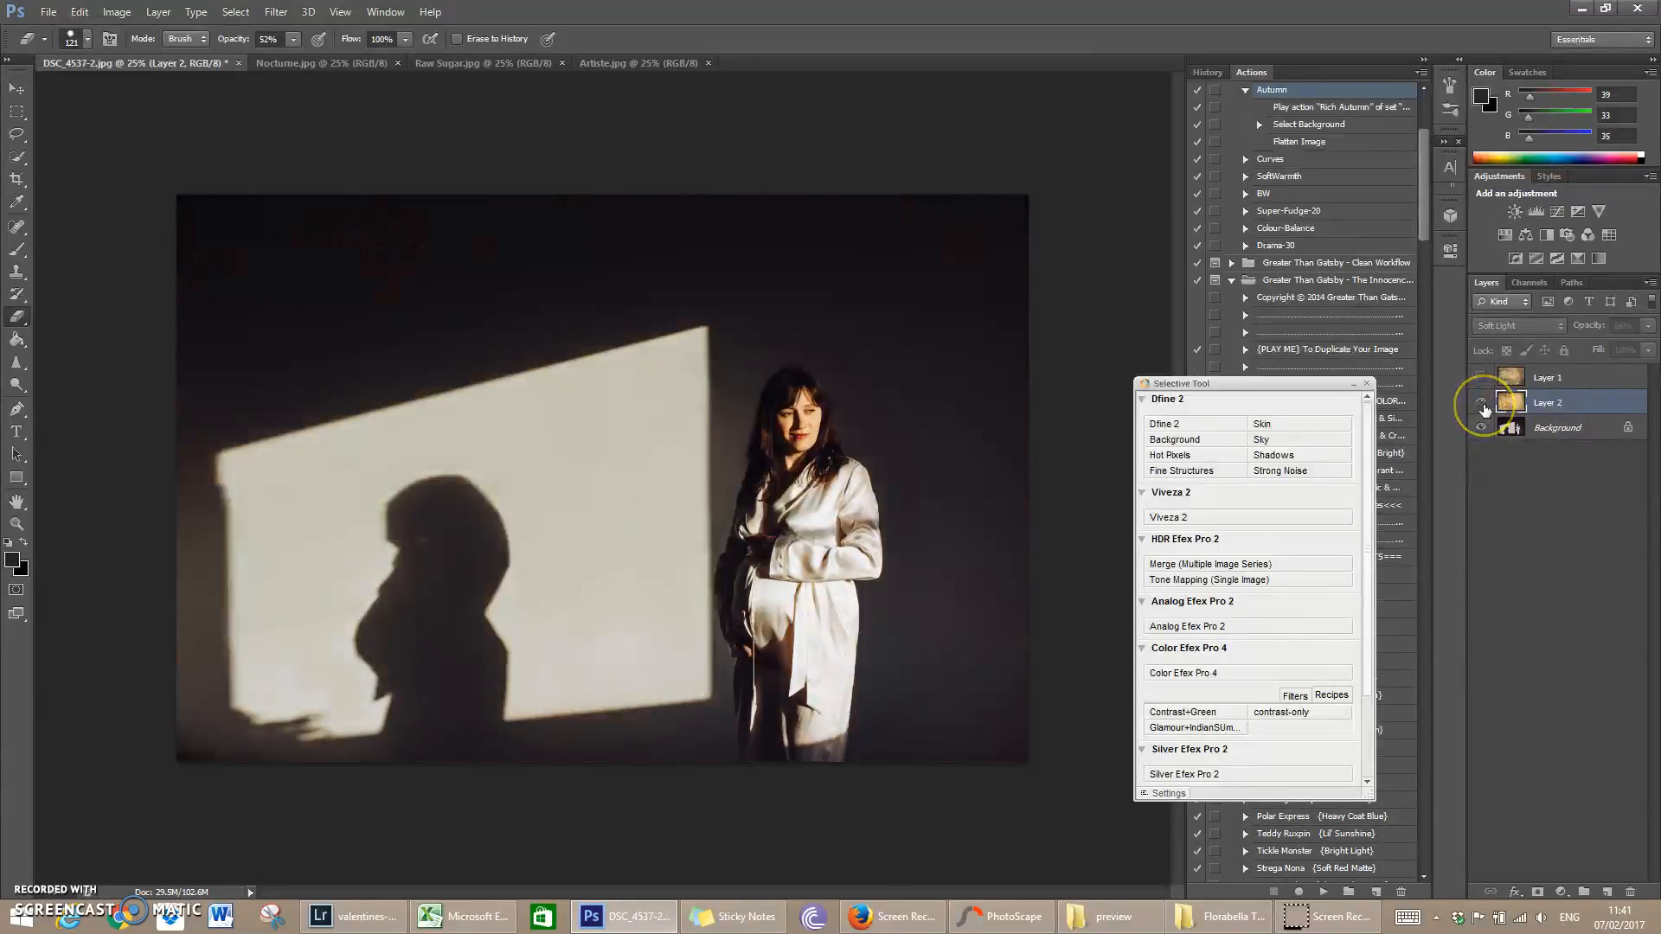